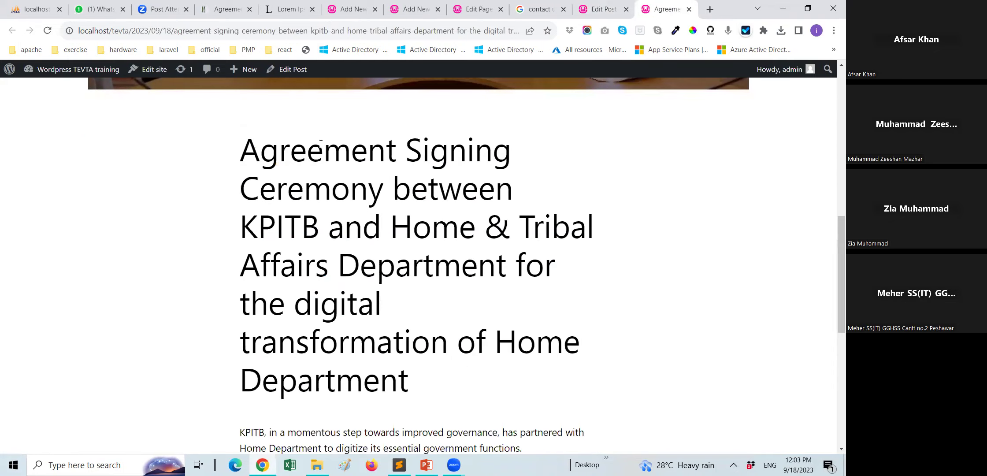
- Read through the published agreement signing post, from its title and body text back up to the header image
{"action": "scroll", "coordinate": [321, 143], "scroll_direction": "down", "scroll_amount": 8}
{"action": "scroll", "coordinate": [407, 242], "scroll_direction": "up", "scroll_amount": 2}
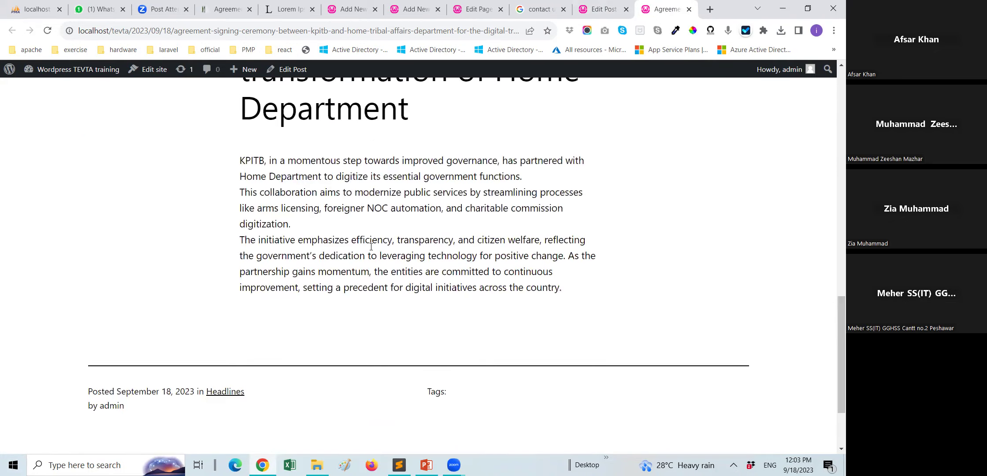
{"action": "scroll", "coordinate": [371, 247], "scroll_direction": "up", "scroll_amount": 15}
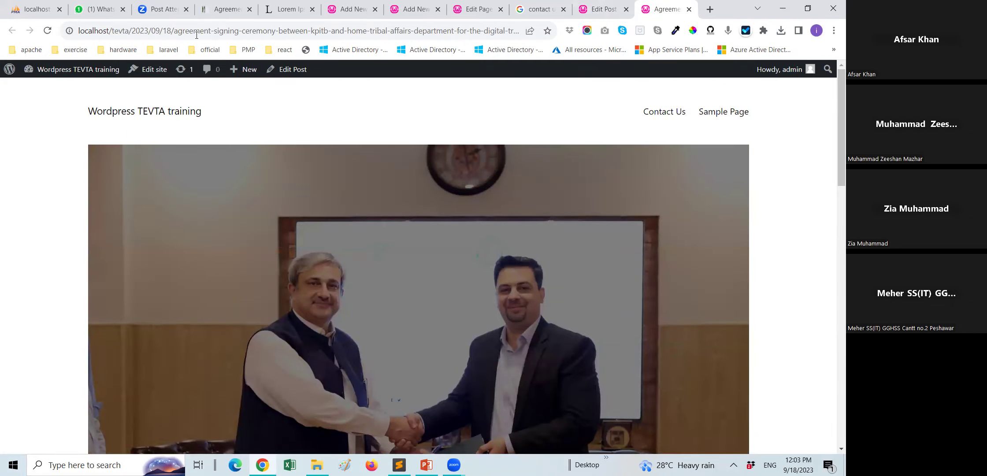
- Examine the title and photo of the original agreement article on kpitb.gov.pk, highlighting its full heading
{"action": "left_click", "coordinate": [222, 11]}
{"action": "scroll", "coordinate": [255, 158], "scroll_direction": "up", "scroll_amount": 2}
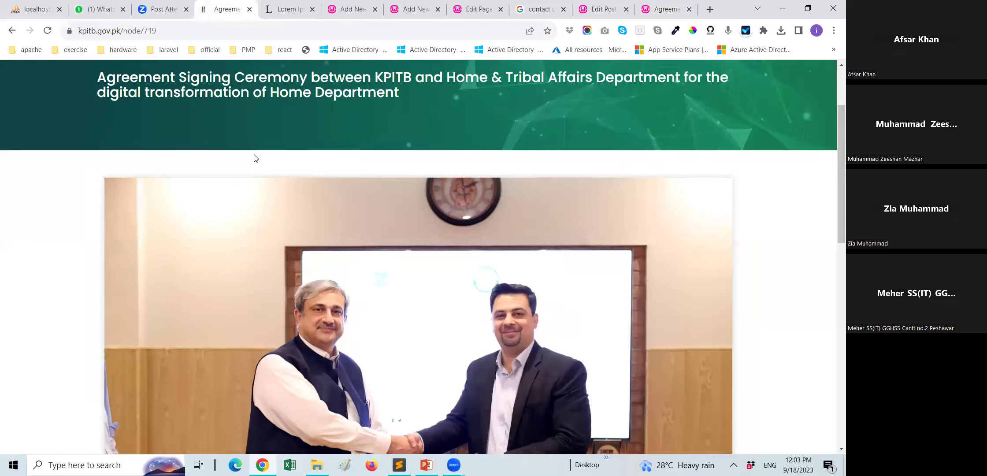
{"action": "scroll", "coordinate": [255, 157], "scroll_direction": "up", "scroll_amount": 2}
{"action": "left_click_drag", "start_coordinate": [96, 181], "coordinate": [329, 181]}
{"action": "left_click_drag", "start_coordinate": [407, 195], "coordinate": [413, 224]}
{"action": "scroll", "coordinate": [426, 252], "scroll_direction": "down", "scroll_amount": 4}
{"action": "scroll", "coordinate": [428, 249], "scroll_direction": "up", "scroll_amount": 3}
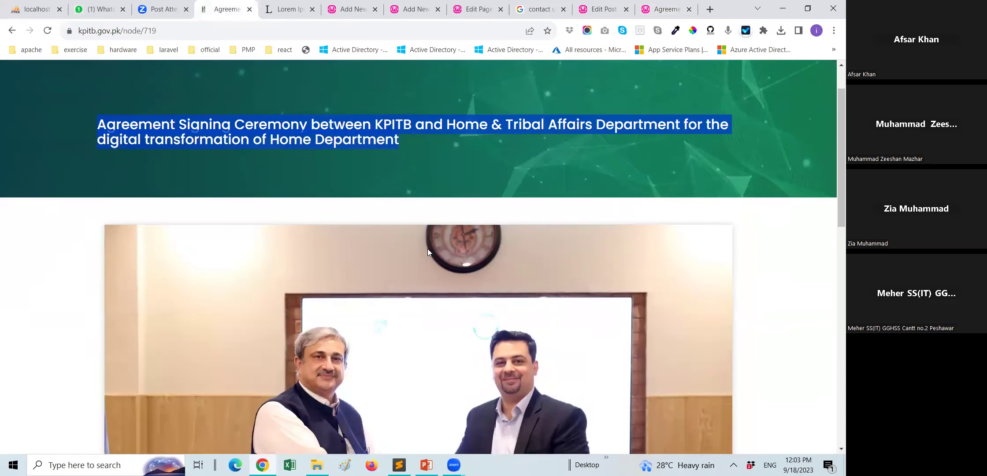
{"action": "scroll", "coordinate": [427, 252], "scroll_direction": "up", "scroll_amount": 1}
{"action": "scroll", "coordinate": [421, 252], "scroll_direction": "down", "scroll_amount": 2}
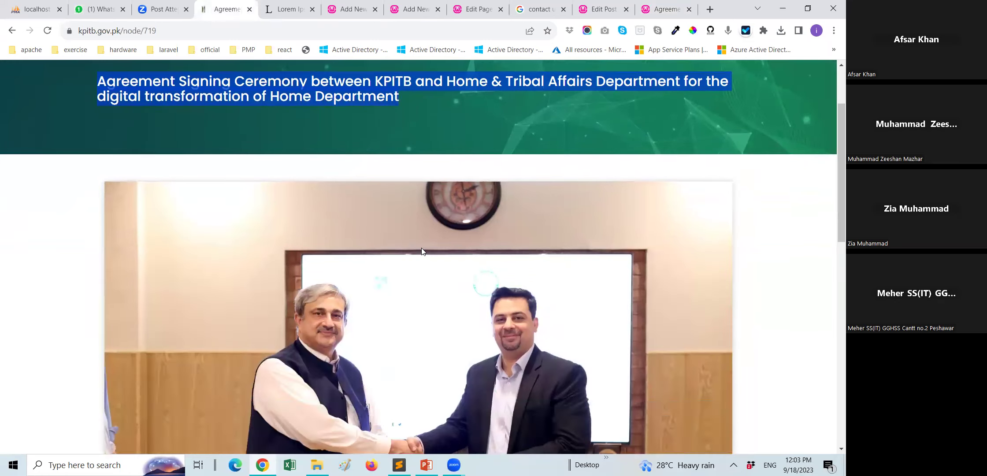
{"action": "scroll", "coordinate": [421, 251], "scroll_direction": "down", "scroll_amount": 2}
{"action": "scroll", "coordinate": [424, 251], "scroll_direction": "up", "scroll_amount": 1}
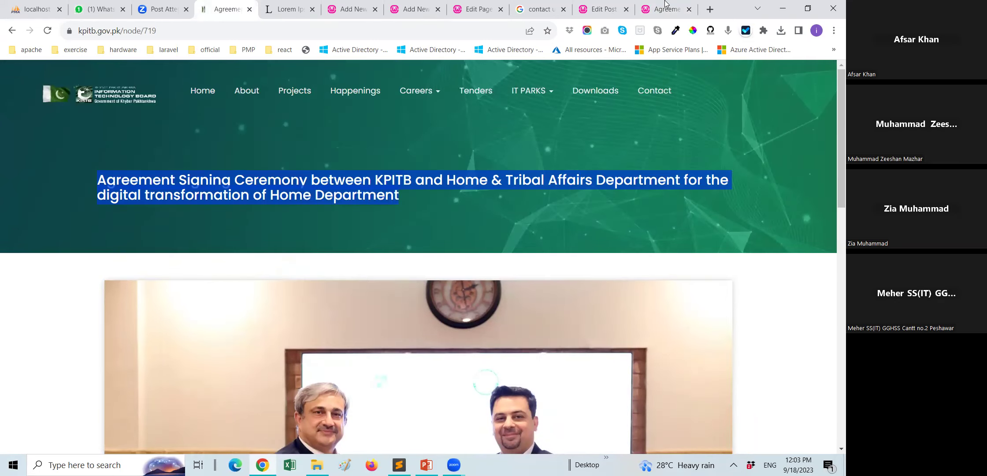
- Return to the published WordPress post and examine its image, title, body text, category and footer layout against the original
{"action": "left_click", "coordinate": [665, 9]}
{"action": "scroll", "coordinate": [459, 199], "scroll_direction": "down", "scroll_amount": 4}
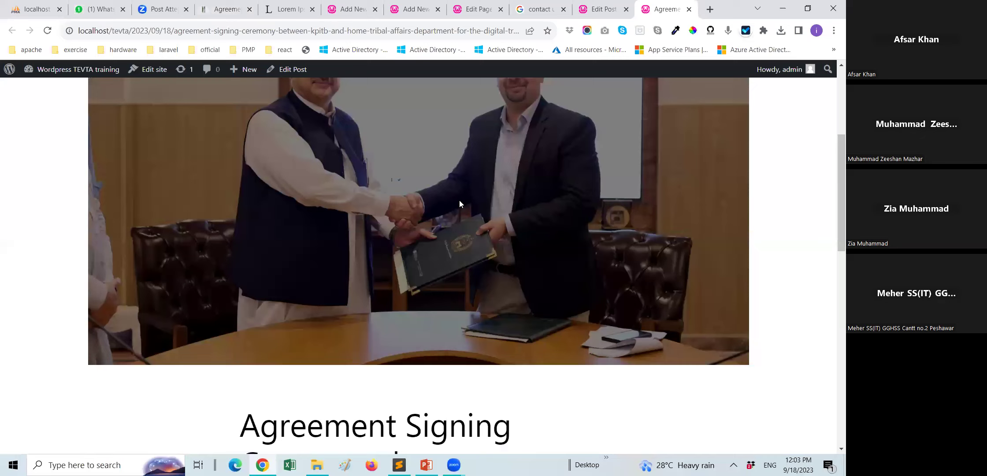
{"action": "scroll", "coordinate": [459, 199], "scroll_direction": "down", "scroll_amount": 1}
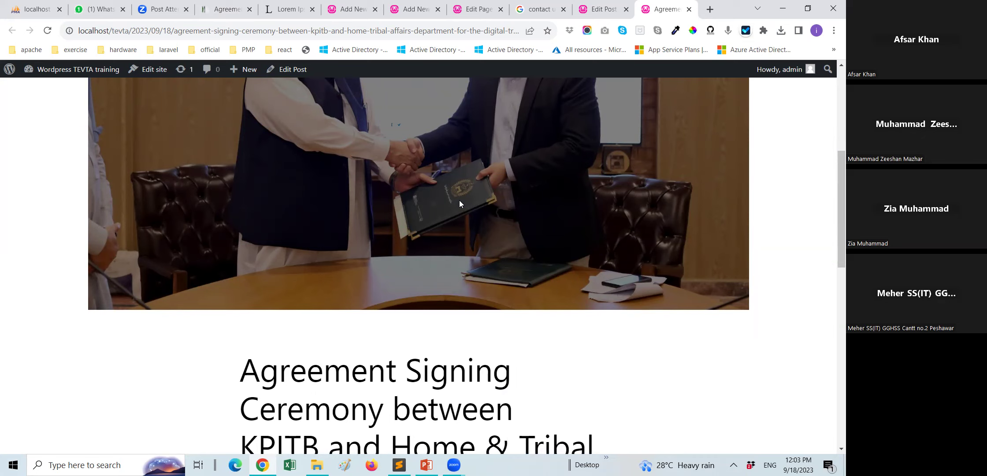
{"action": "scroll", "coordinate": [459, 199], "scroll_direction": "up", "scroll_amount": 5}
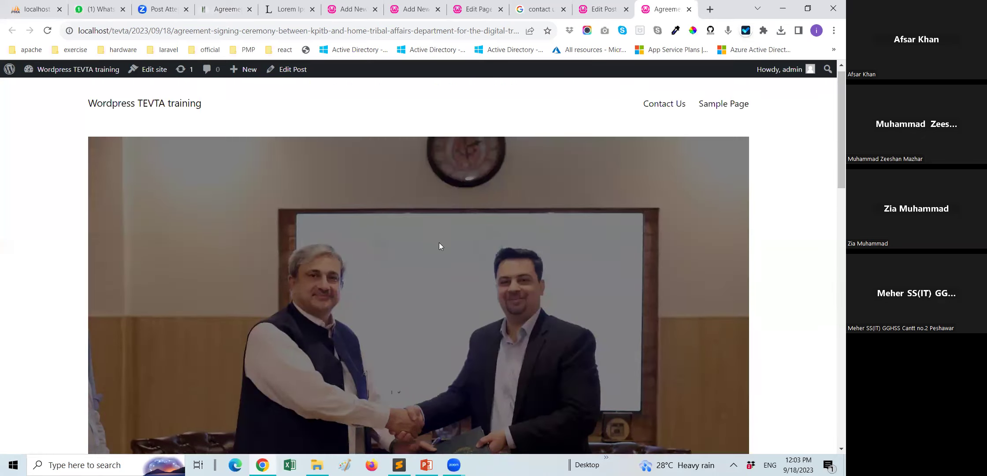
{"action": "scroll", "coordinate": [439, 246], "scroll_direction": "down", "scroll_amount": 10}
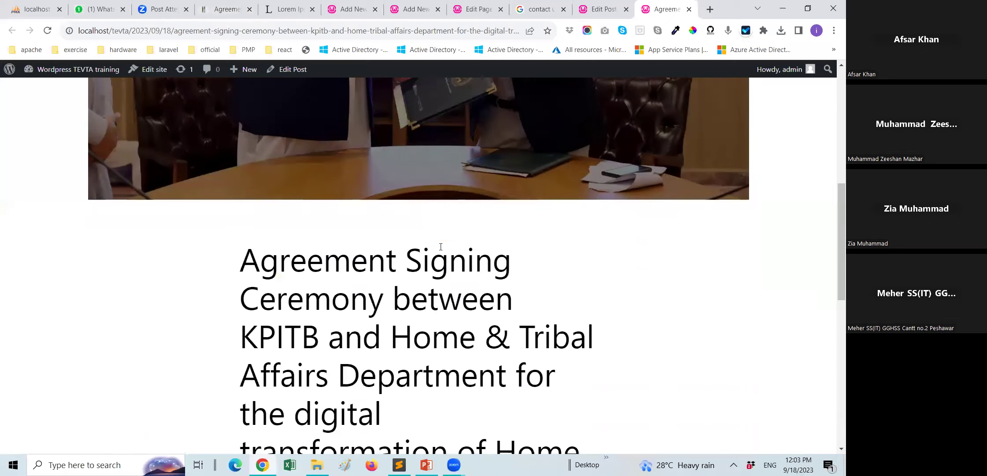
{"action": "scroll", "coordinate": [441, 249], "scroll_direction": "down", "scroll_amount": 8}
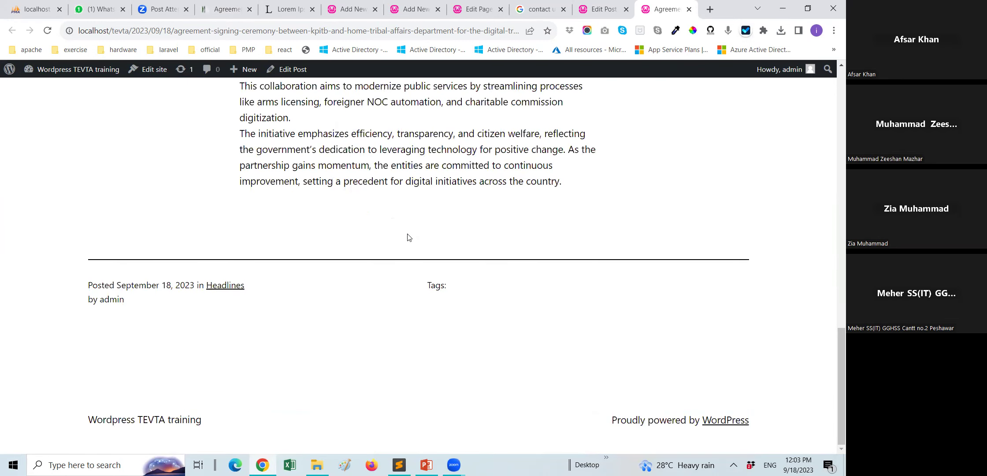
{"action": "scroll", "coordinate": [410, 234], "scroll_direction": "up", "scroll_amount": 7}
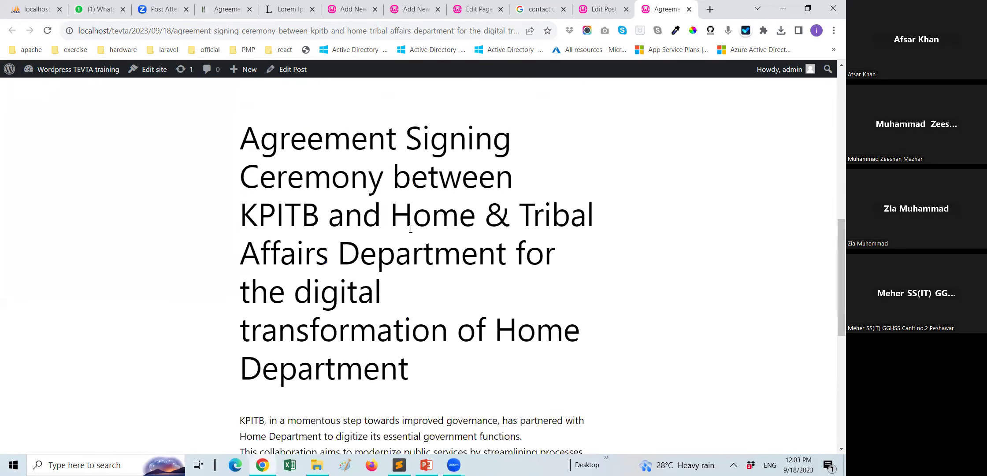
{"action": "scroll", "coordinate": [410, 229], "scroll_direction": "up", "scroll_amount": 8}
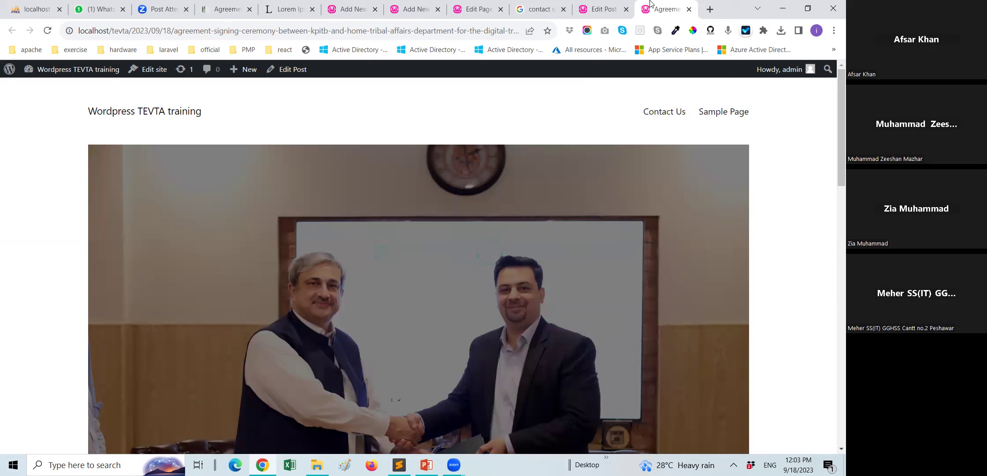
- Compare the agreement post's content in the block editor with its published page, from header to footer
{"action": "left_click", "coordinate": [603, 10]}
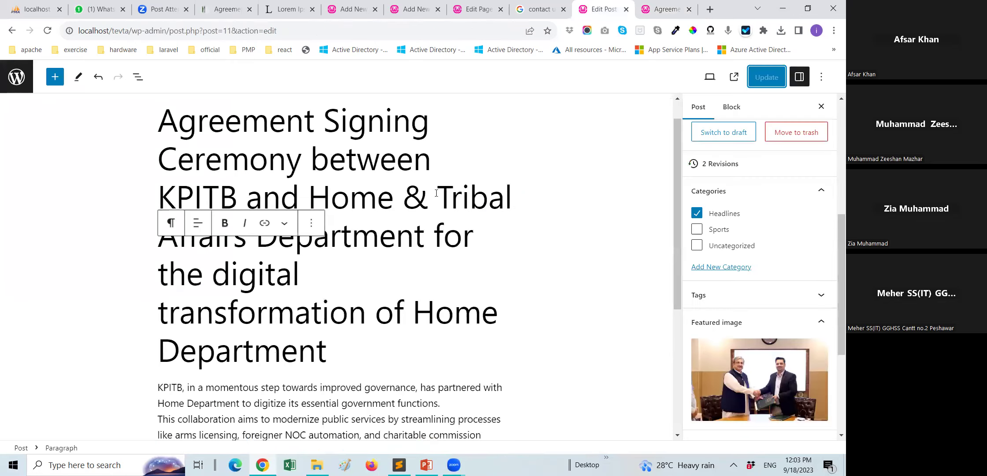
{"action": "scroll", "coordinate": [358, 235], "scroll_direction": "down", "scroll_amount": 5}
{"action": "scroll", "coordinate": [358, 235], "scroll_direction": "up", "scroll_amount": 6}
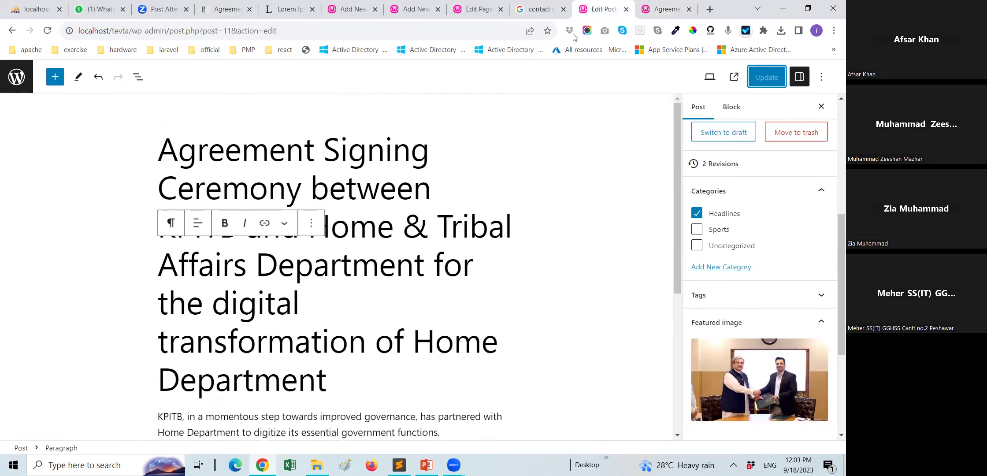
{"action": "left_click", "coordinate": [665, 9]}
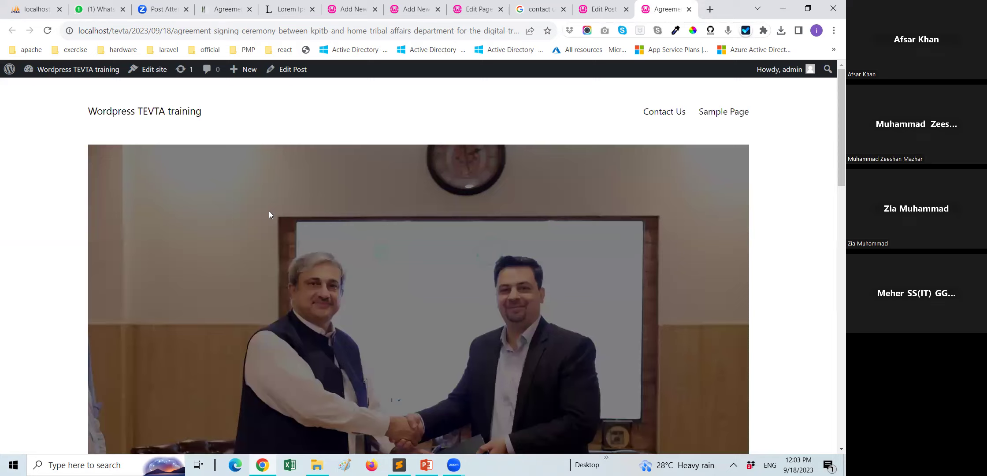
{"action": "scroll", "coordinate": [270, 212], "scroll_direction": "down", "scroll_amount": 8}
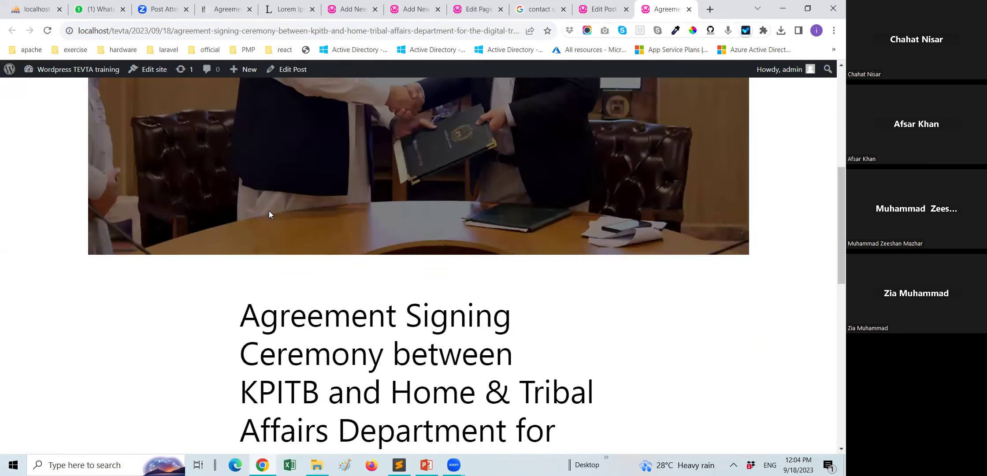
{"action": "scroll", "coordinate": [269, 211], "scroll_direction": "down", "scroll_amount": 12}
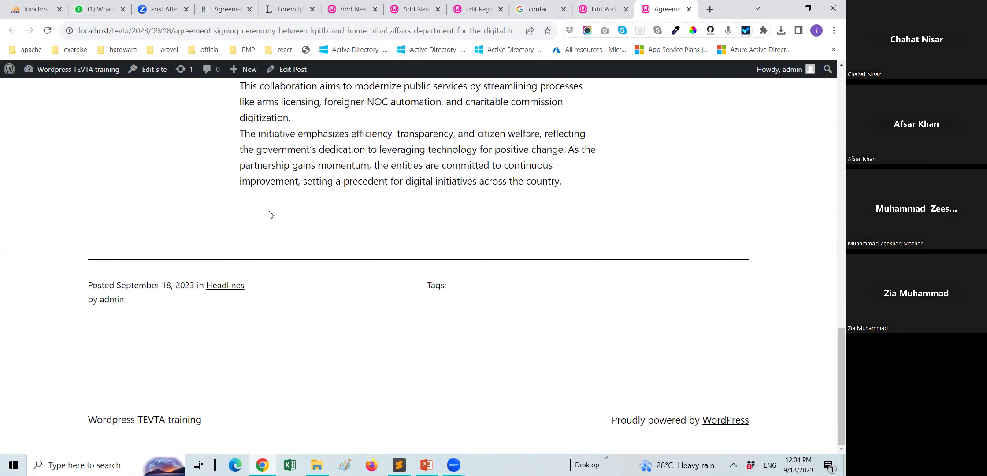
{"action": "scroll", "coordinate": [271, 215], "scroll_direction": "up", "scroll_amount": 1}
{"action": "scroll", "coordinate": [270, 215], "scroll_direction": "up", "scroll_amount": 20}
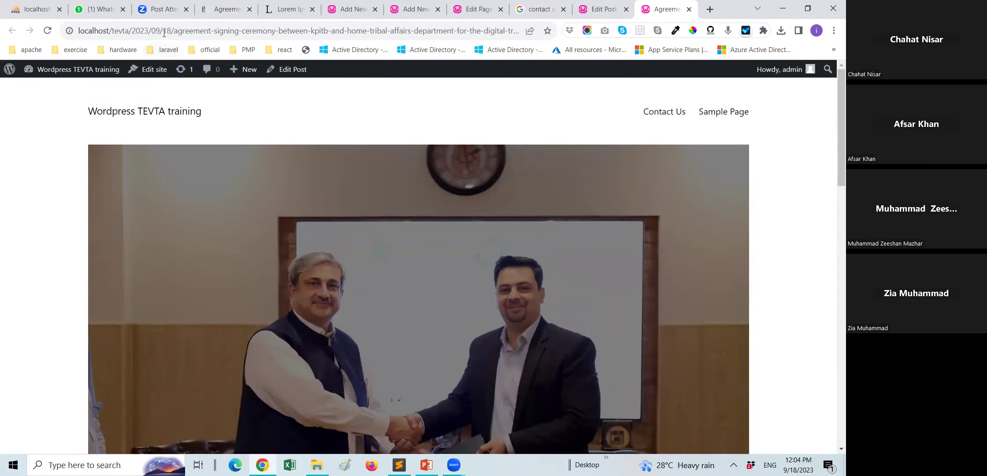
- Inspect the date portion of the published post's URL, and open the site's General Settings in the WordPress admin
{"action": "left_click", "coordinate": [134, 31]}
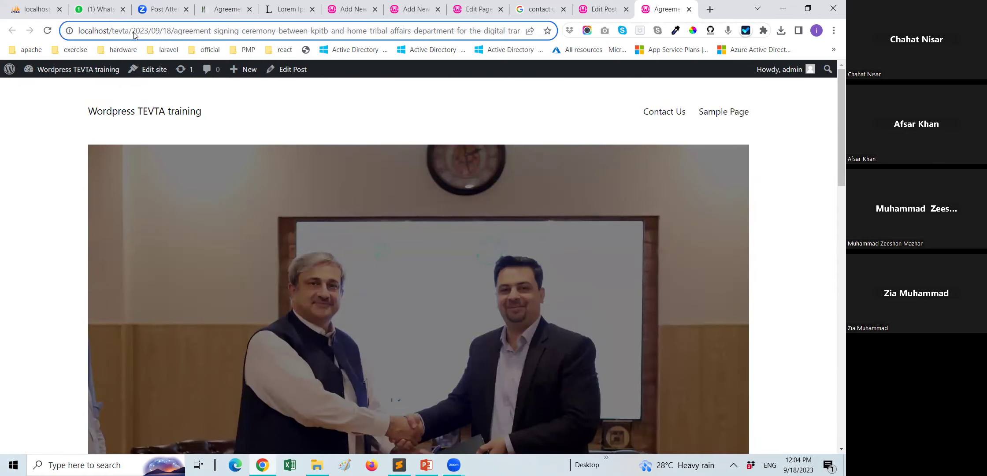
{"action": "left_click", "coordinate": [153, 28]}
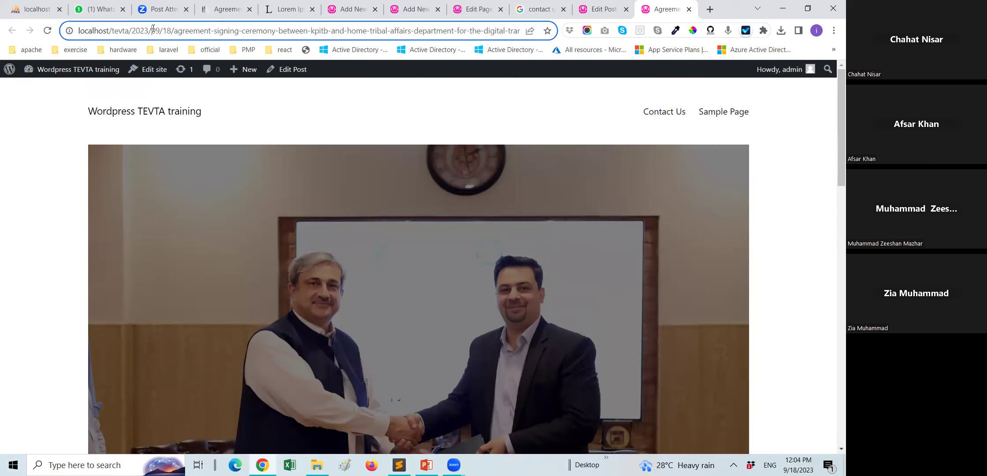
{"action": "mouse_move", "coordinate": [8, 75]}
{"action": "key", "text": "Return"}
{"action": "left_click", "coordinate": [8, 74]}
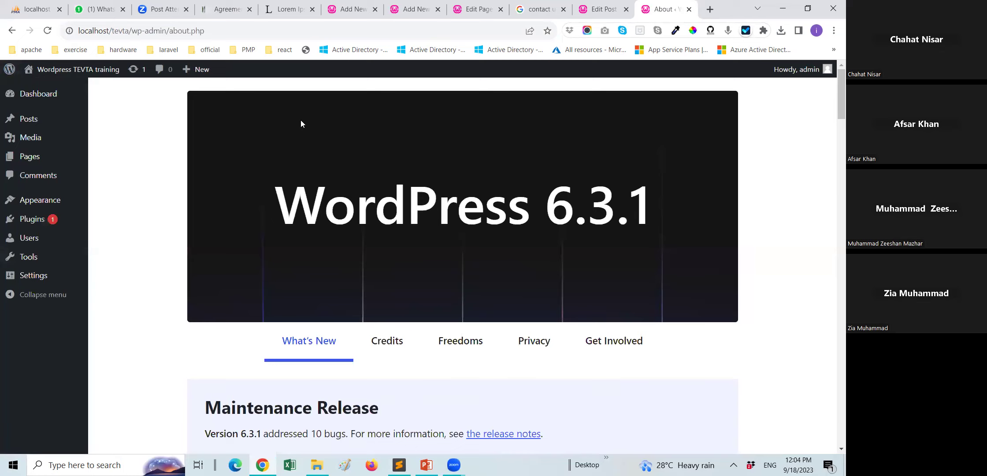
{"action": "left_click", "coordinate": [33, 275]}
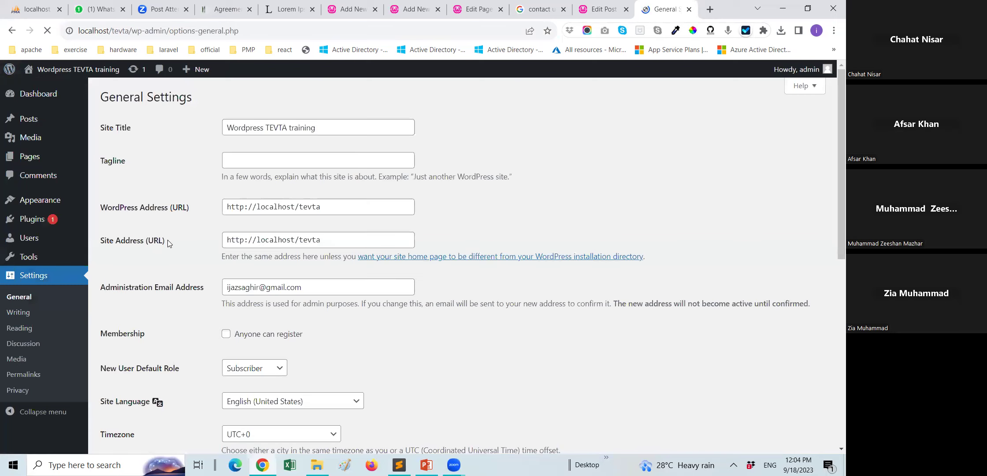
- Examine the Site Title, Tagline and WordPress Address (URL) fields in General Settings
{"action": "scroll", "coordinate": [180, 249], "scroll_direction": "down", "scroll_amount": 3}
{"action": "scroll", "coordinate": [194, 247], "scroll_direction": "up", "scroll_amount": 3}
{"action": "left_click_drag", "start_coordinate": [175, 98], "coordinate": [109, 98]}
{"action": "left_click_drag", "start_coordinate": [319, 127], "coordinate": [308, 149]}
{"action": "left_click", "coordinate": [176, 136]}
{"action": "left_click", "coordinate": [304, 151]}
{"action": "scroll", "coordinate": [146, 170], "scroll_direction": "down", "scroll_amount": 1}
{"action": "left_click", "coordinate": [333, 152]}
{"action": "left_click_drag", "start_coordinate": [333, 152], "coordinate": [206, 150]}
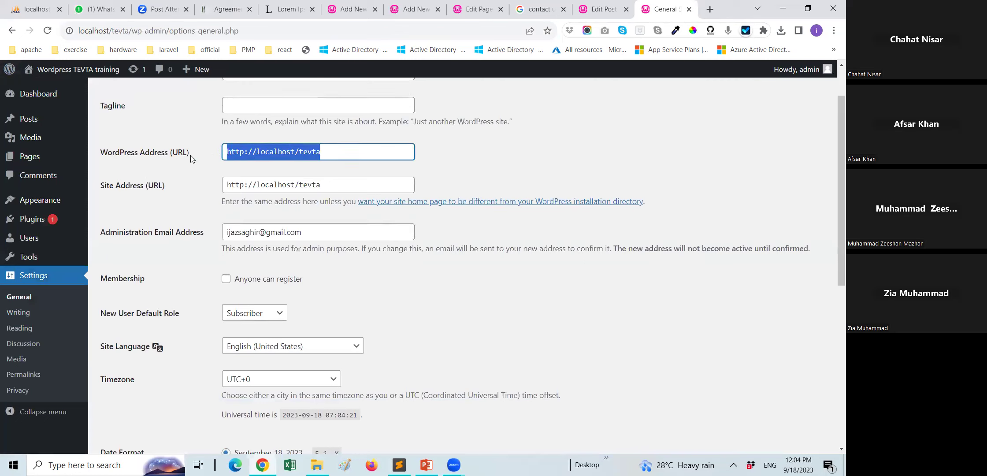
{"action": "left_click", "coordinate": [190, 155]}
{"action": "left_click", "coordinate": [302, 157]}
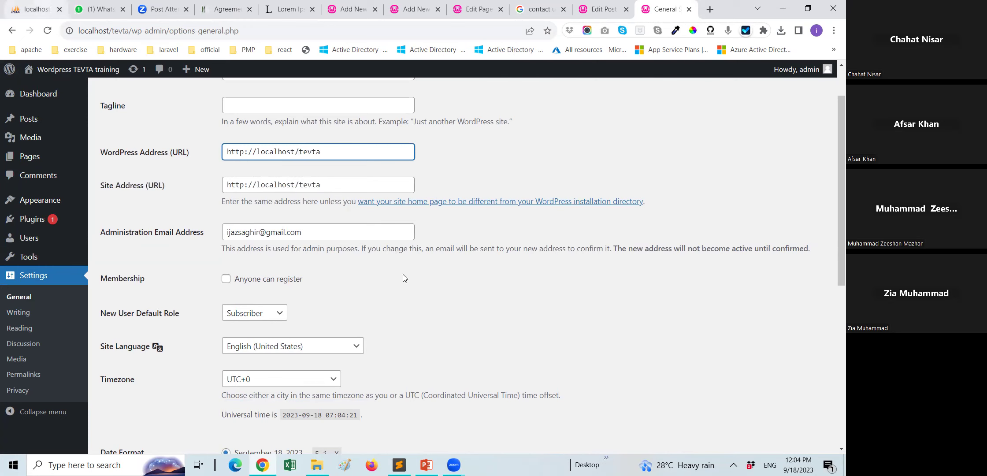
- View the wp_options table of the wp2 database in phpMyAdmin and compare it with the WordPress General Settings
{"action": "key", "text": "ctrl+1"}
{"action": "left_click", "coordinate": [56, 313]}
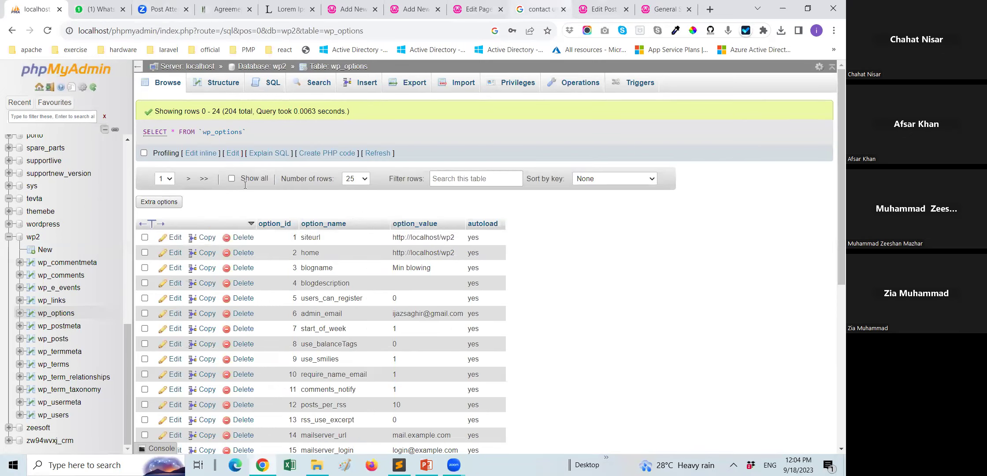
{"action": "key", "text": "ctrl+shift+Tab"}
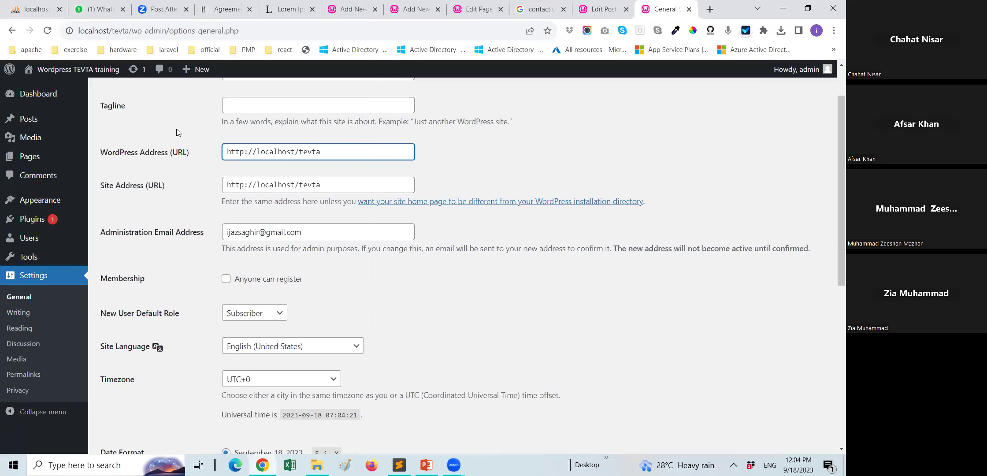
{"action": "scroll", "coordinate": [176, 132], "scroll_direction": "down", "scroll_amount": 2}
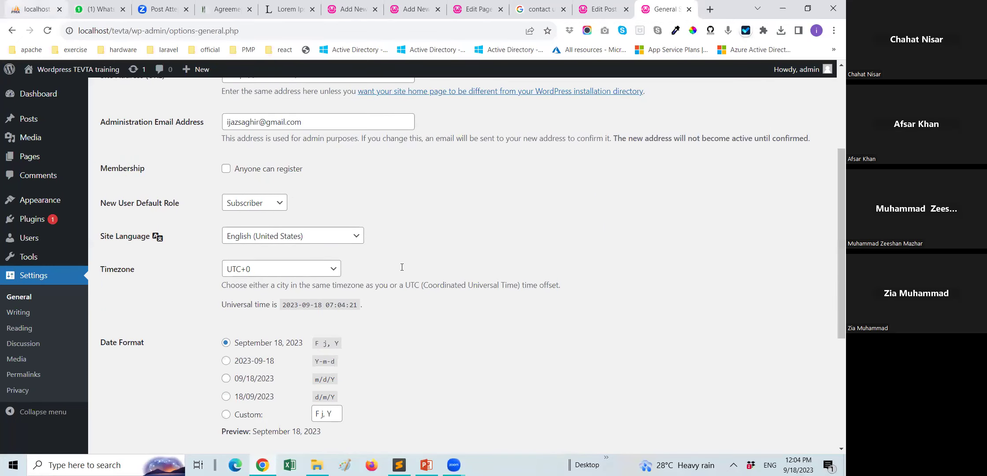
{"action": "key", "text": "ctrl+Tab"}
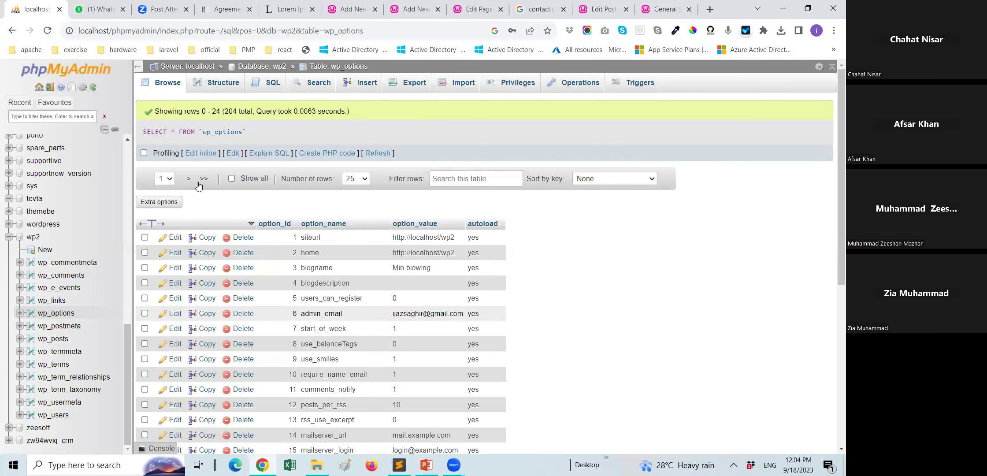
{"action": "key", "text": "ctrl+shift+Tab"}
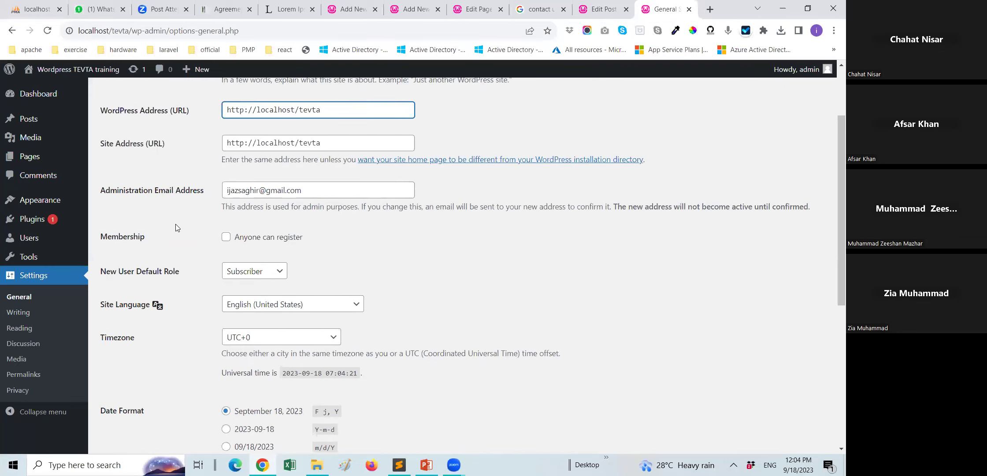
- Review the remaining General Settings, from administration email and membership through language, timezone, date and time formats to week start
{"action": "scroll", "coordinate": [175, 224], "scroll_direction": "up", "scroll_amount": 3}
{"action": "scroll", "coordinate": [175, 224], "scroll_direction": "down", "scroll_amount": 3}
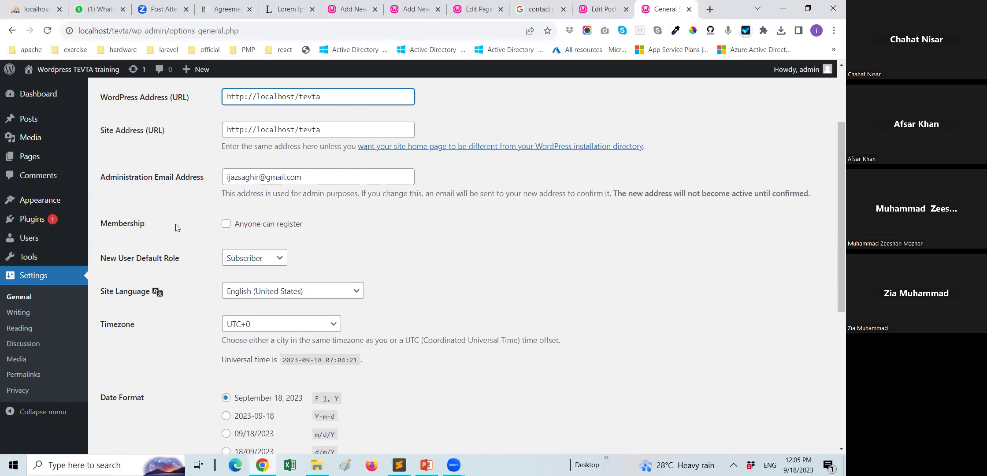
{"action": "scroll", "coordinate": [176, 227], "scroll_direction": "down", "scroll_amount": 1}
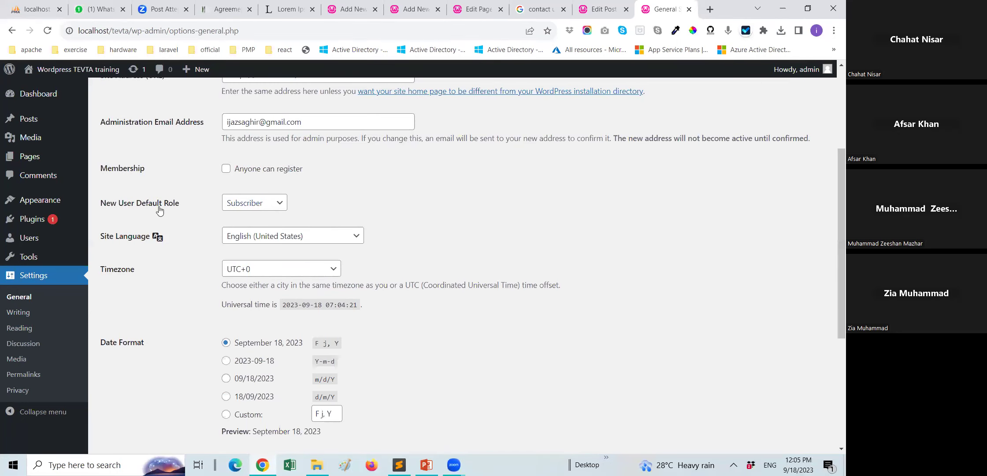
{"action": "scroll", "coordinate": [199, 234], "scroll_direction": "down", "scroll_amount": 1}
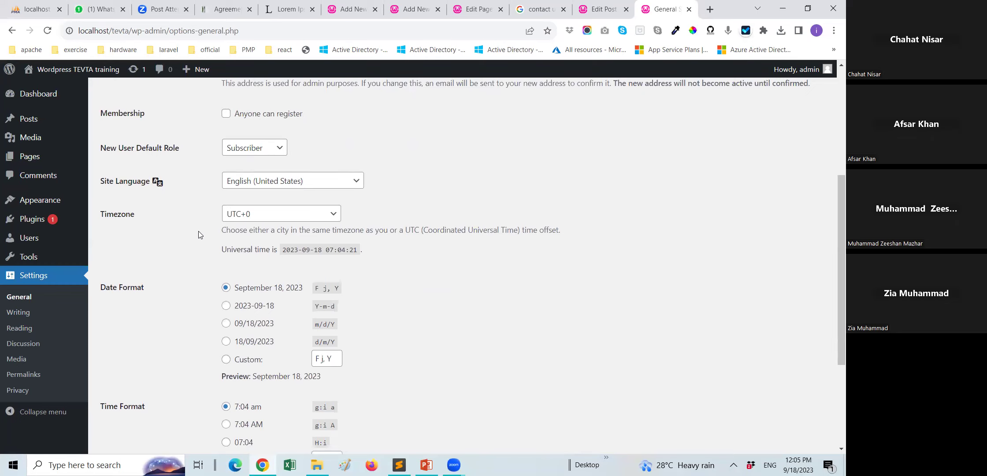
{"action": "scroll", "coordinate": [198, 235], "scroll_direction": "down", "scroll_amount": 2}
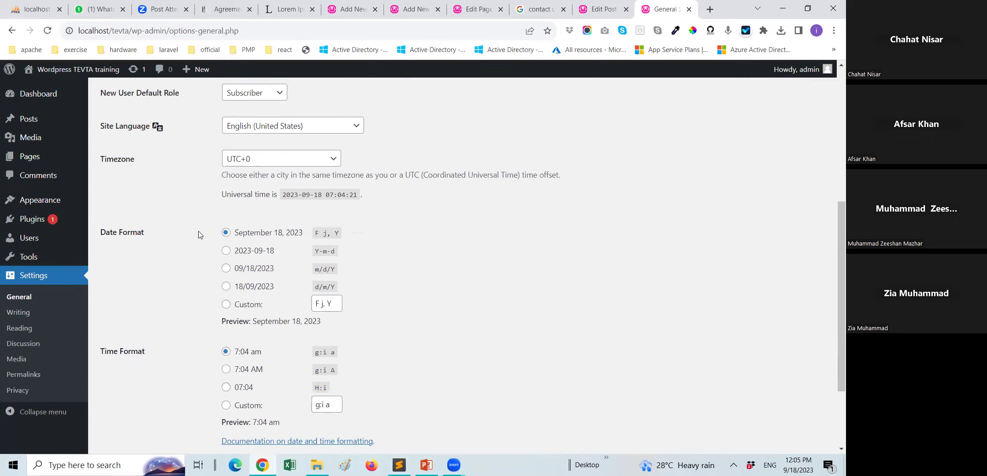
{"action": "scroll", "coordinate": [198, 242], "scroll_direction": "down", "scroll_amount": 1}
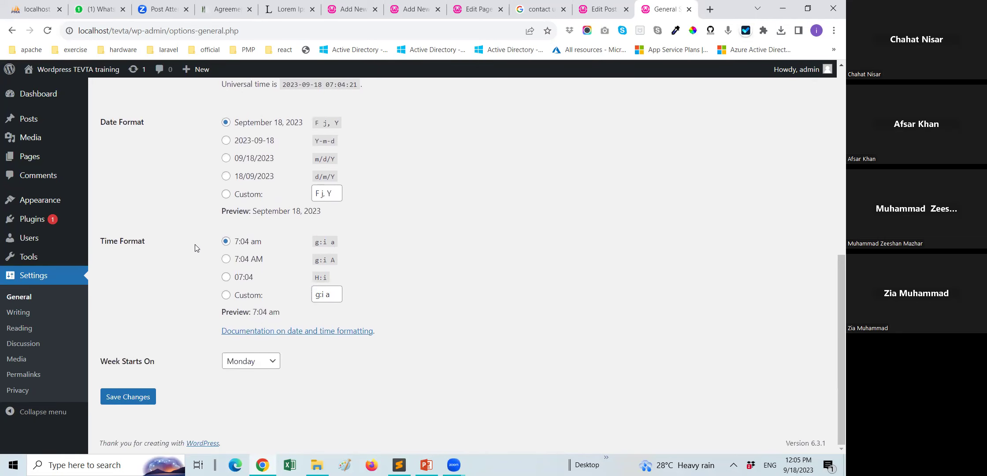
- Open the Writing Settings and view the available Default Post Category choices
{"action": "scroll", "coordinate": [196, 245], "scroll_direction": "up", "scroll_amount": 5}
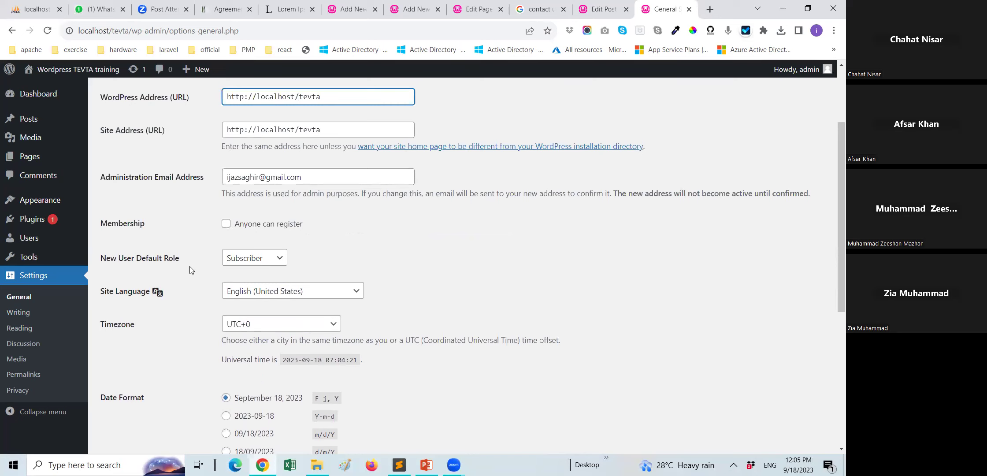
{"action": "left_click", "coordinate": [26, 312]}
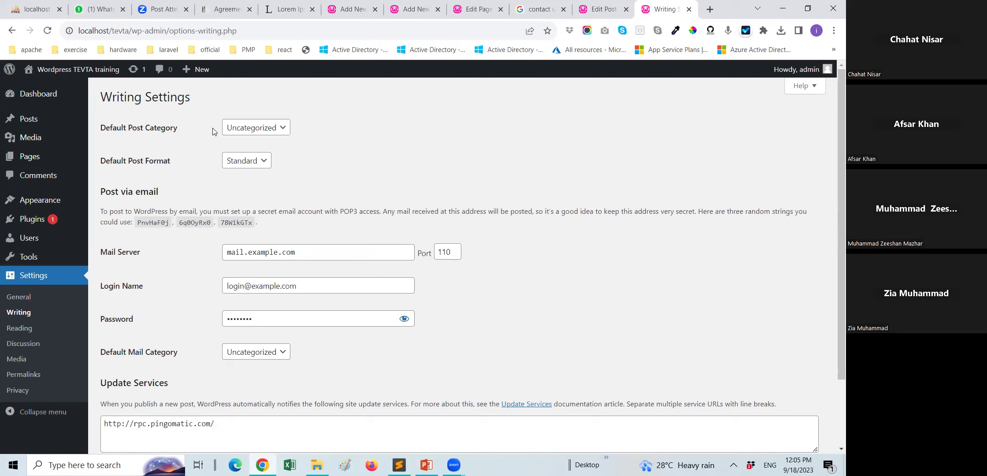
{"action": "left_click", "coordinate": [237, 130]}
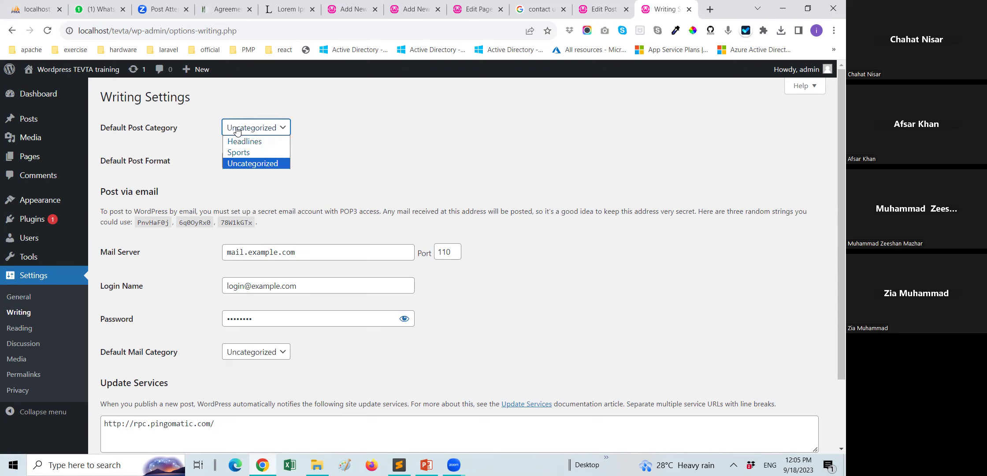
{"action": "left_click", "coordinate": [206, 129]}
- Clear and re-select the Headlines category on the agreement signing post, and return to Default Post Category in the Writing Settings
{"action": "left_click", "coordinate": [607, 5]}
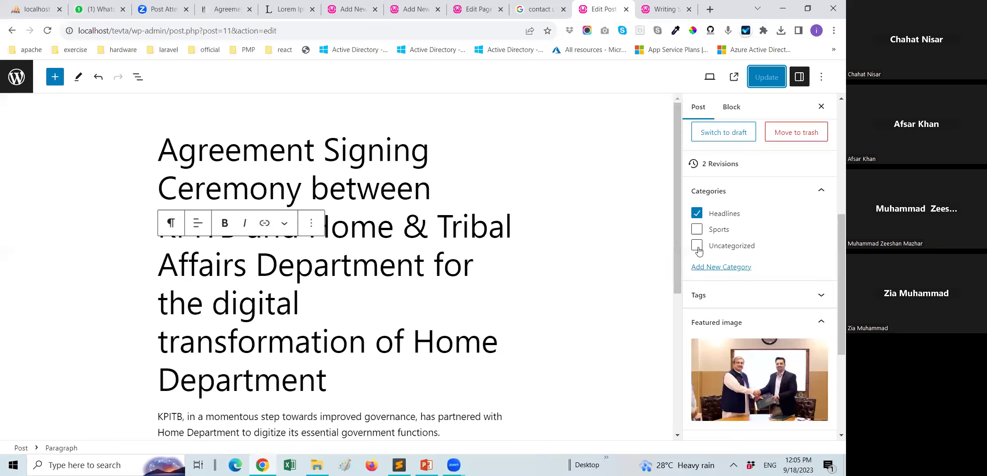
{"action": "left_click", "coordinate": [697, 213]}
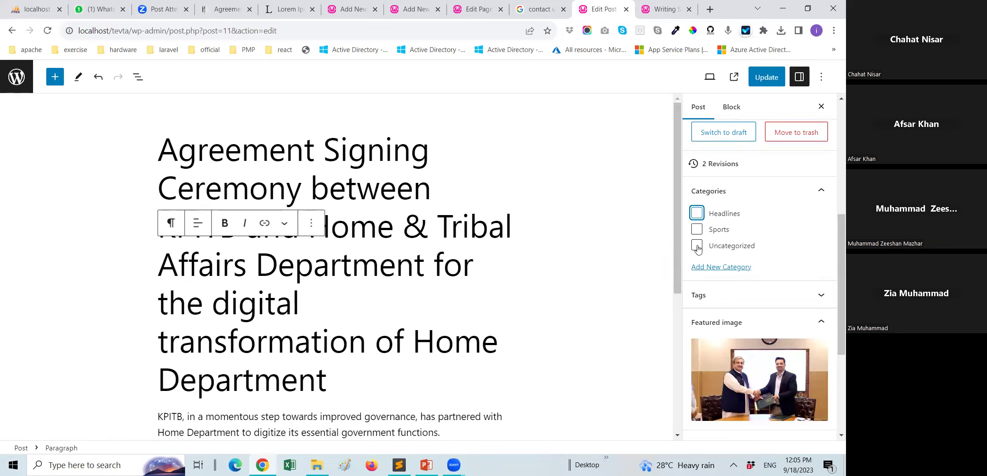
{"action": "left_click", "coordinate": [697, 213]}
{"action": "left_click", "coordinate": [664, 9]}
{"action": "triple_click", "coordinate": [159, 128]}
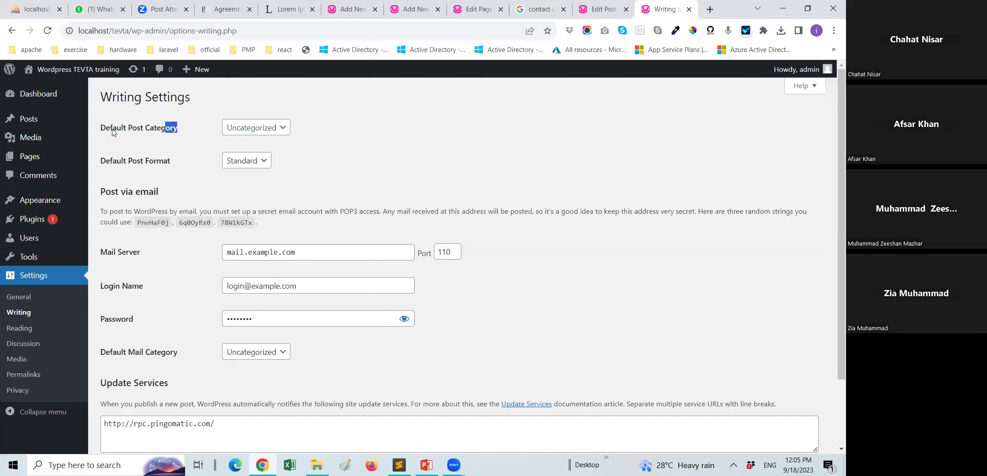
{"action": "left_click", "coordinate": [116, 144]}
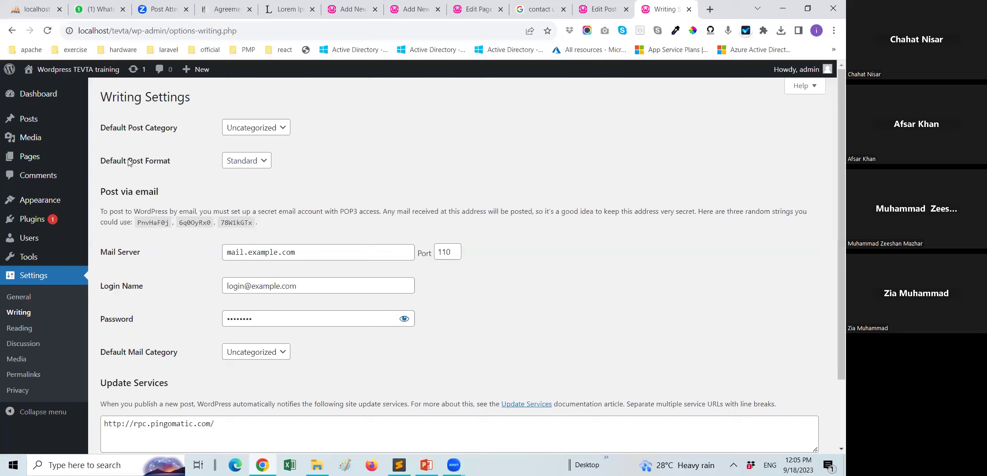
- Review the Default Post Format choices and the Post via email mail server settings
{"action": "left_click", "coordinate": [233, 162]}
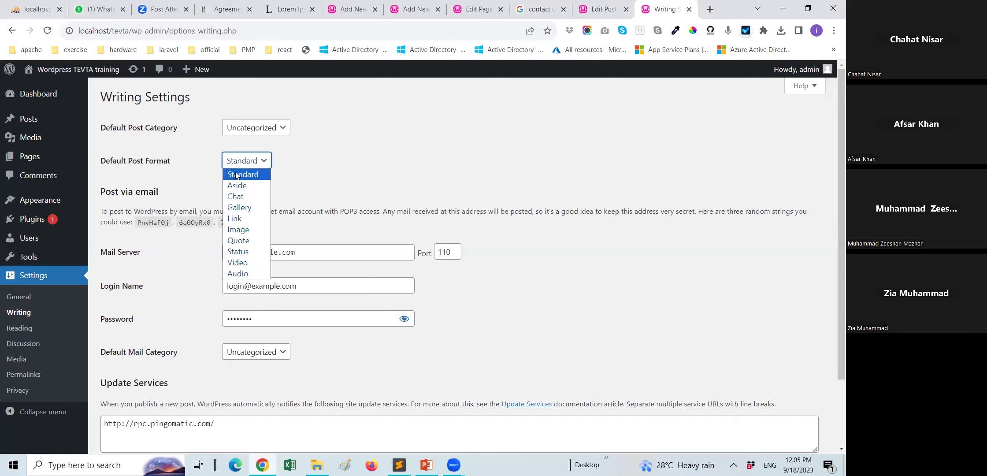
{"action": "left_click", "coordinate": [237, 175]}
{"action": "scroll", "coordinate": [236, 172], "scroll_direction": "down", "scroll_amount": 2}
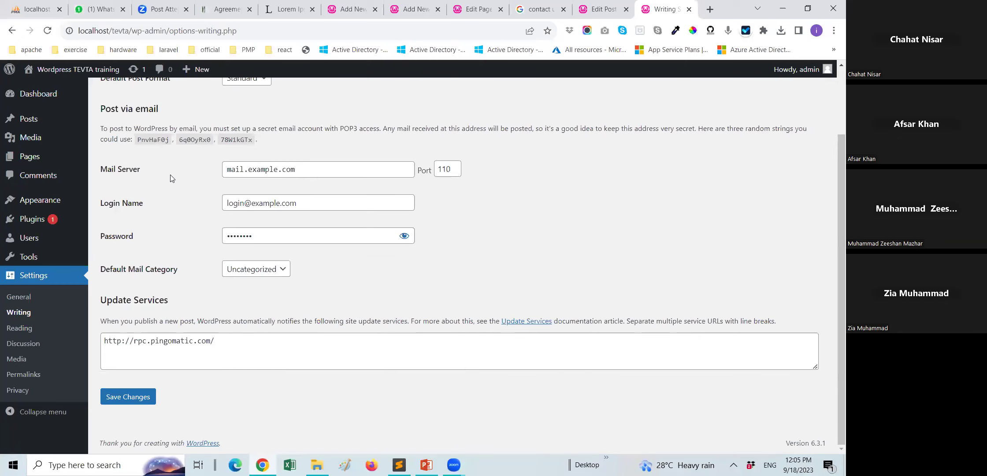
{"action": "left_click_drag", "start_coordinate": [364, 167], "coordinate": [215, 186]}
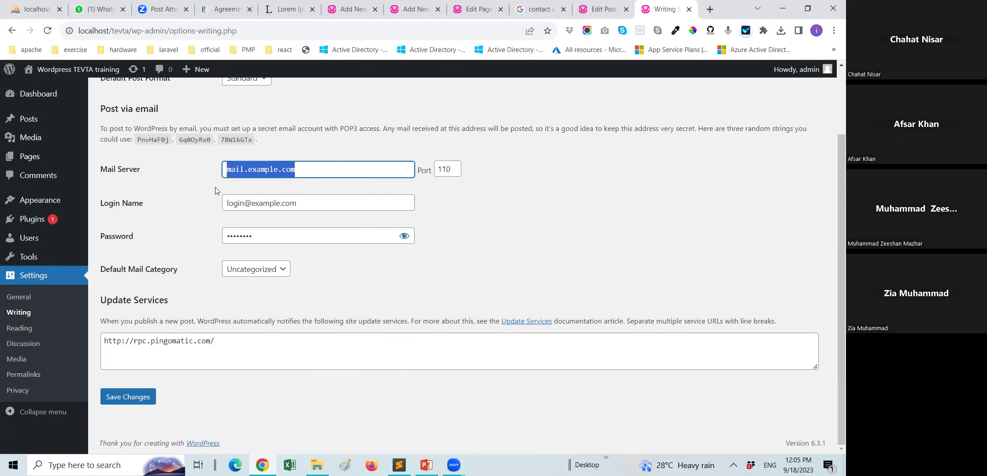
{"action": "left_click", "coordinate": [187, 197]}
{"action": "scroll", "coordinate": [188, 197], "scroll_direction": "up", "scroll_amount": 2}
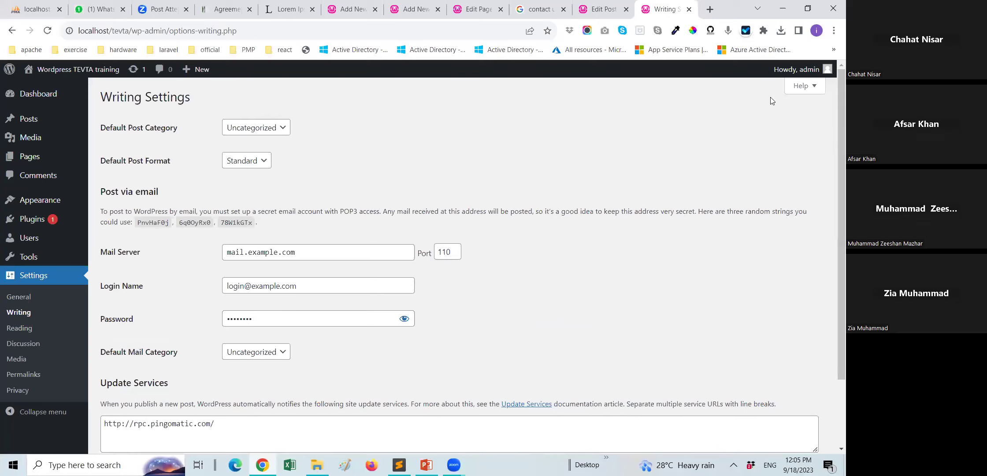
- Open the Reading Settings and review the homepage display, post count, feed and search engine visibility options
{"action": "left_click", "coordinate": [28, 328]}
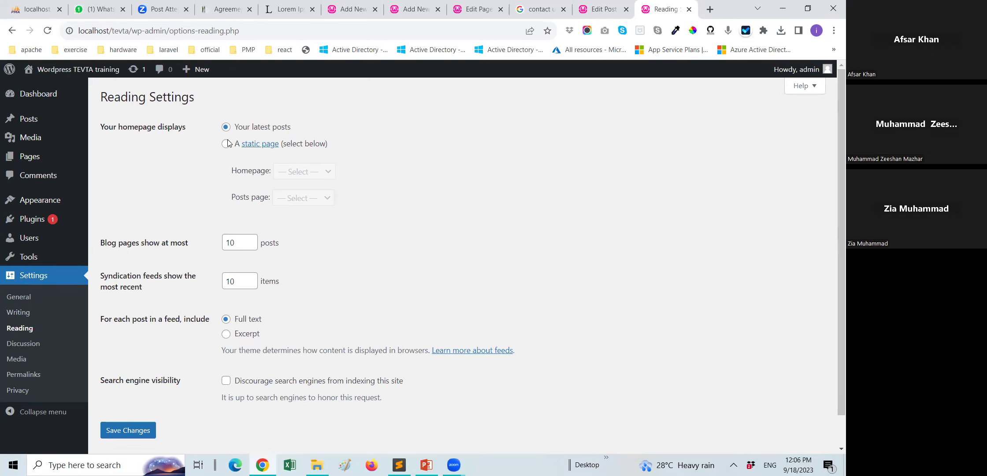
{"action": "scroll", "coordinate": [165, 227], "scroll_direction": "down", "scroll_amount": 1}
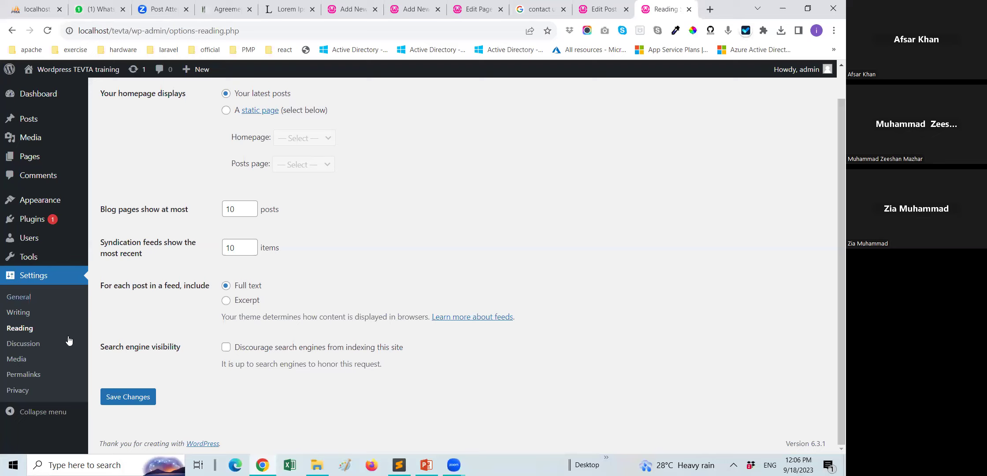
- Open the Discussion Settings and review the comment, email notification, moderation, disallowed key and avatar options
{"action": "left_click", "coordinate": [37, 343]}
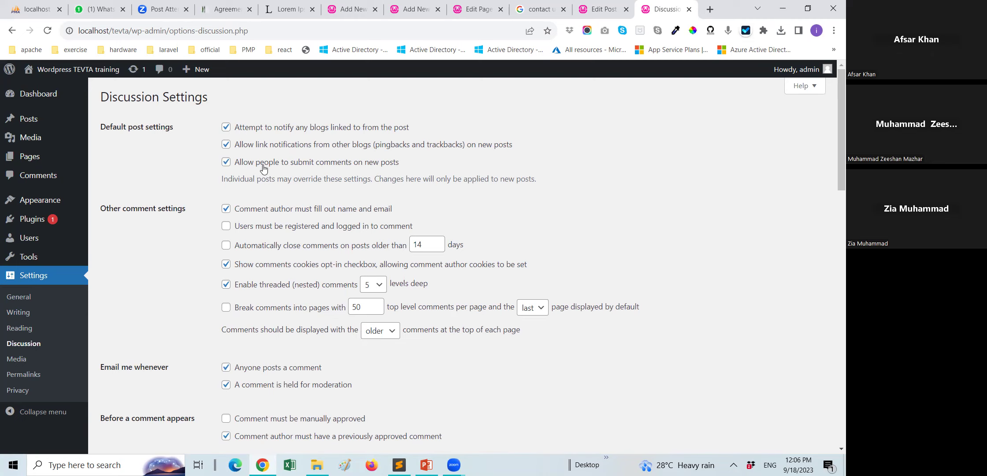
{"action": "scroll", "coordinate": [263, 169], "scroll_direction": "down", "scroll_amount": 2}
{"action": "scroll", "coordinate": [263, 169], "scroll_direction": "up", "scroll_amount": 1}
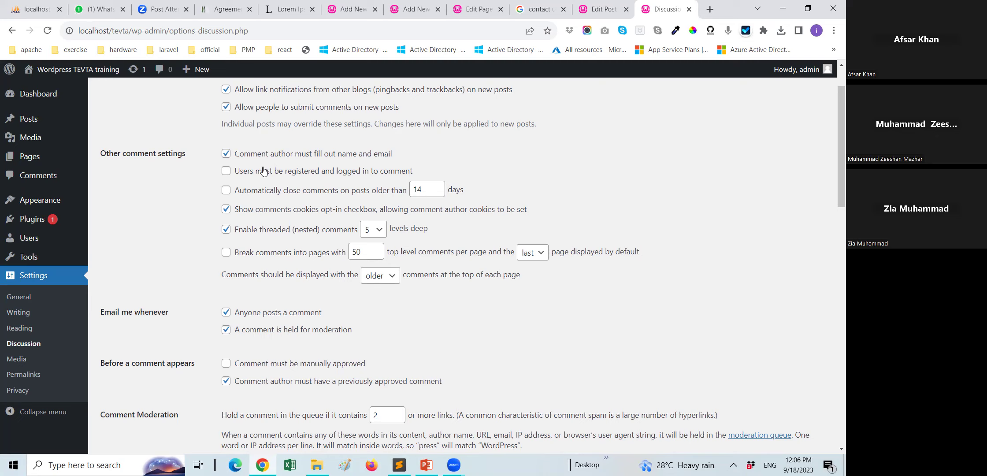
{"action": "scroll", "coordinate": [168, 285], "scroll_direction": "down", "scroll_amount": 1}
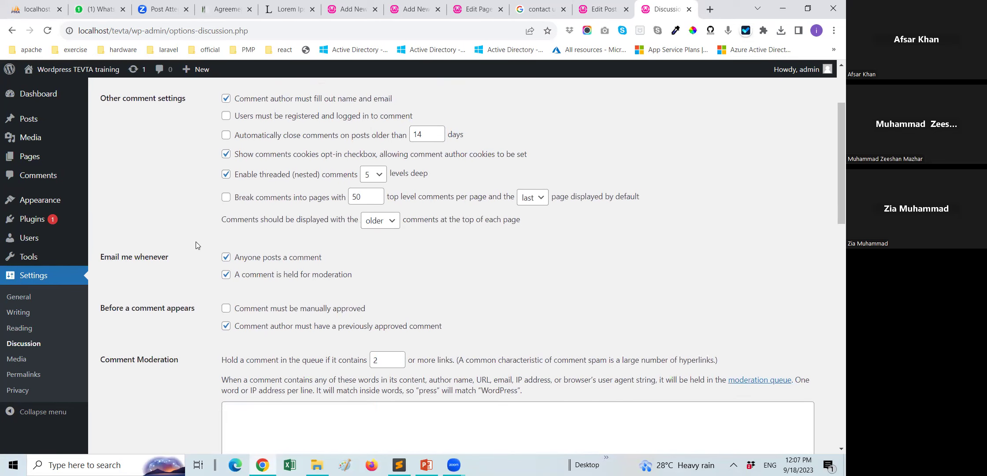
{"action": "scroll", "coordinate": [196, 245], "scroll_direction": "up", "scroll_amount": 2}
{"action": "scroll", "coordinate": [198, 242], "scroll_direction": "down", "scroll_amount": 6}
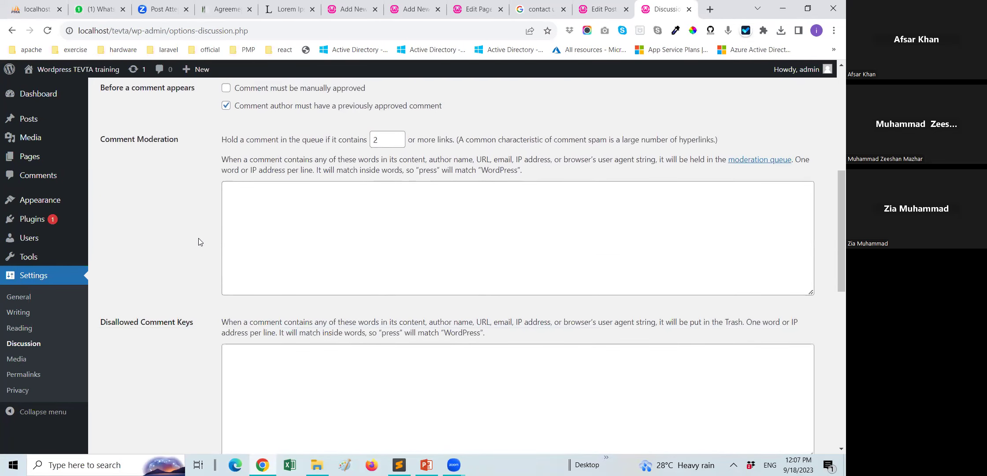
{"action": "scroll", "coordinate": [198, 241], "scroll_direction": "down", "scroll_amount": 5}
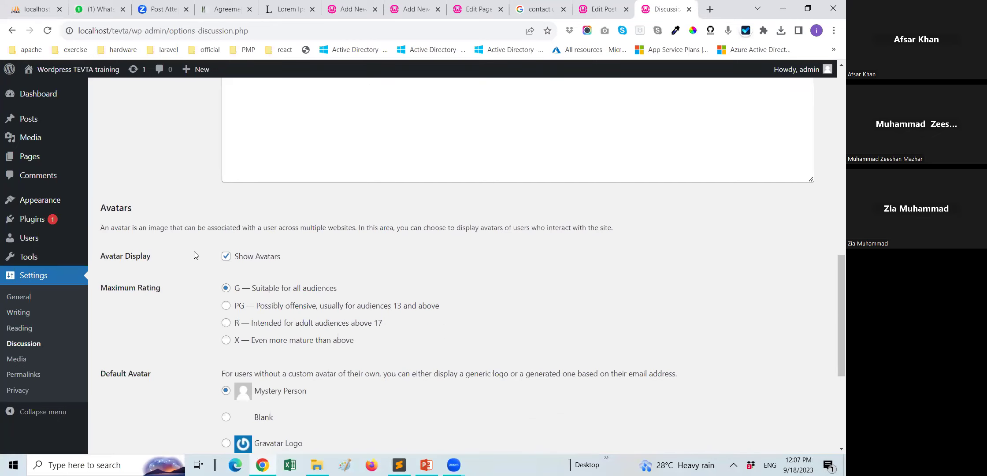
{"action": "scroll", "coordinate": [196, 256], "scroll_direction": "down", "scroll_amount": 4}
- Glance at the Media Settings, return to the Discussion Settings and examine the Maximum Rating and Default Avatar options
{"action": "left_click", "coordinate": [18, 360]}
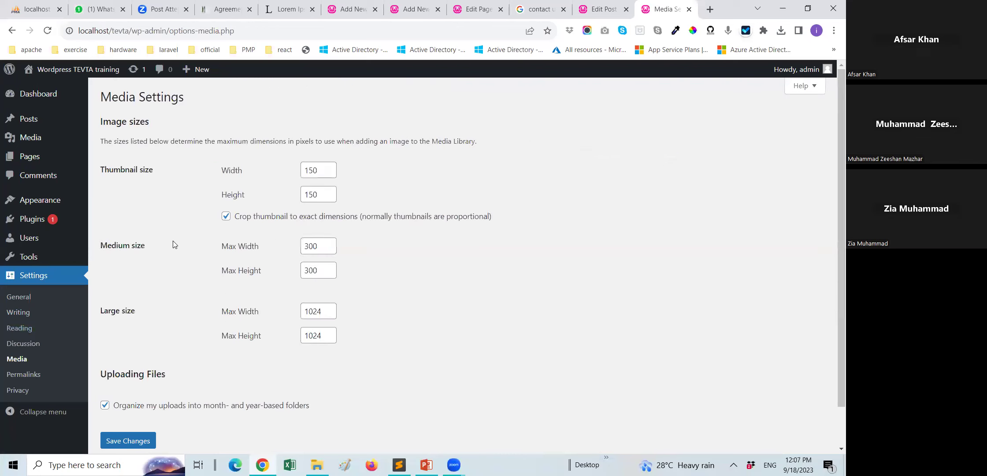
{"action": "key", "text": "alt+Left"}
{"action": "scroll", "coordinate": [184, 260], "scroll_direction": "up", "scroll_amount": 2}
{"action": "scroll", "coordinate": [185, 257], "scroll_direction": "down", "scroll_amount": 3}
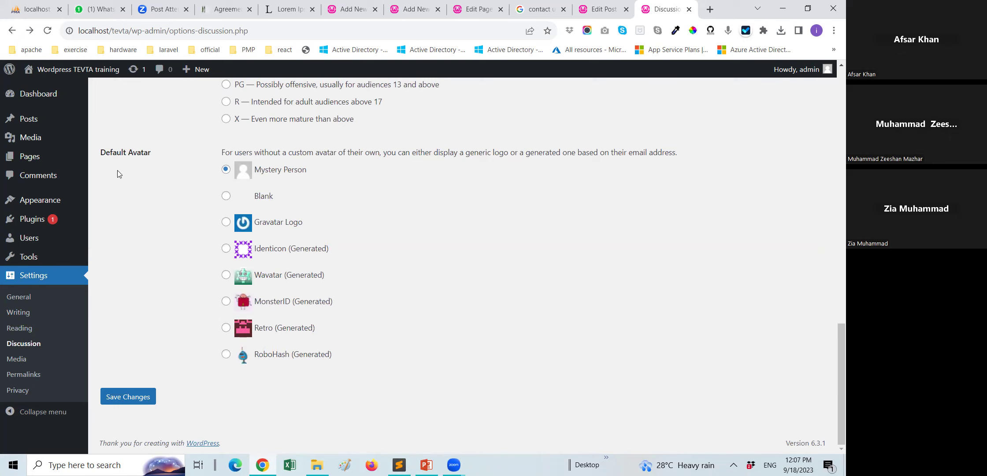
{"action": "left_click_drag", "start_coordinate": [101, 152], "coordinate": [159, 152]}
{"action": "left_click", "coordinate": [159, 159]}
{"action": "scroll", "coordinate": [219, 177], "scroll_direction": "up", "scroll_amount": 1}
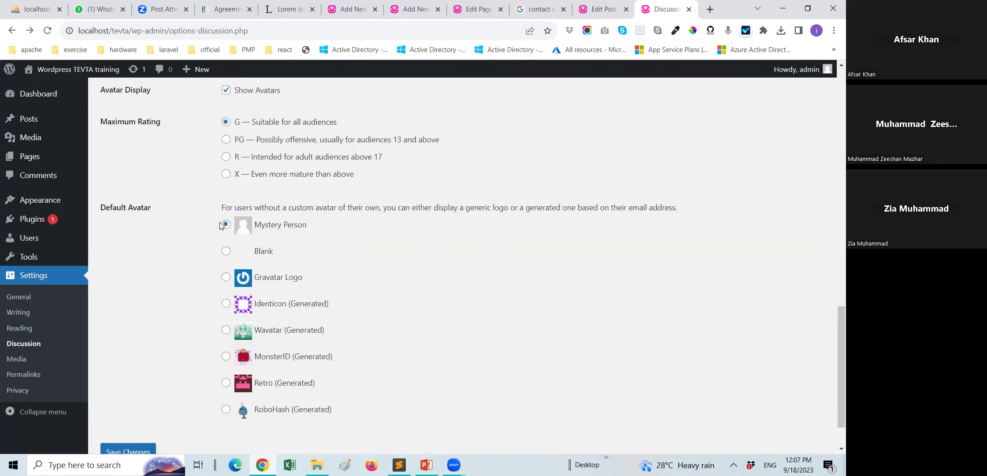
{"action": "scroll", "coordinate": [221, 228], "scroll_direction": "down", "scroll_amount": 1}
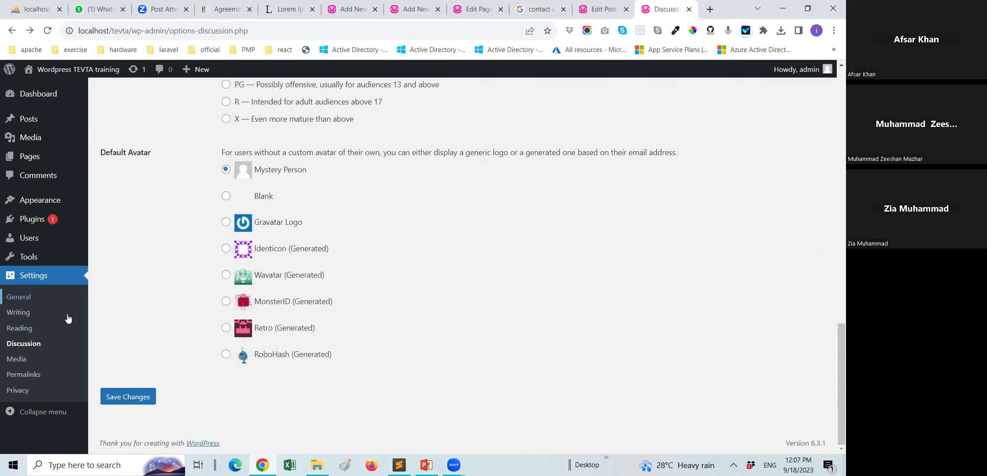
- Open the Media Settings and examine the thumbnail, medium and large image sizes and the Uploading Files option
{"action": "left_click", "coordinate": [16, 359]}
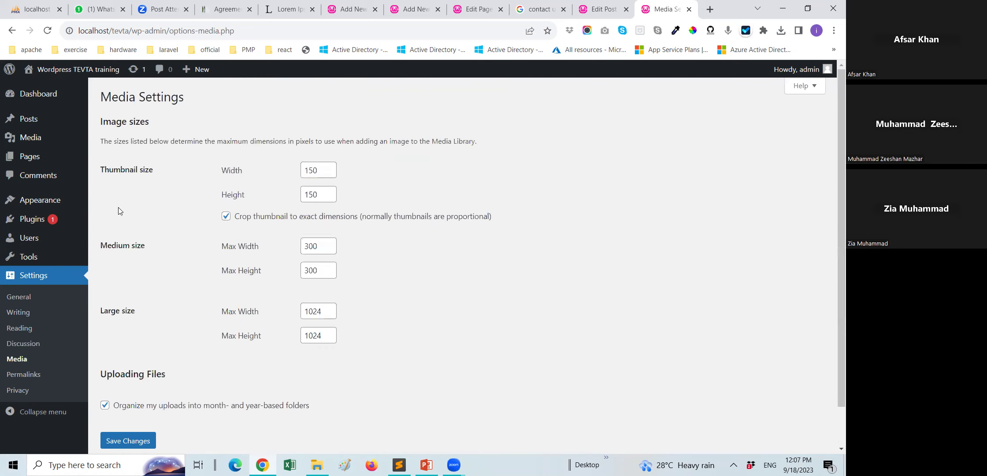
{"action": "left_click_drag", "start_coordinate": [318, 171], "coordinate": [287, 178]}
{"action": "scroll", "coordinate": [314, 193], "scroll_direction": "down", "scroll_amount": 1}
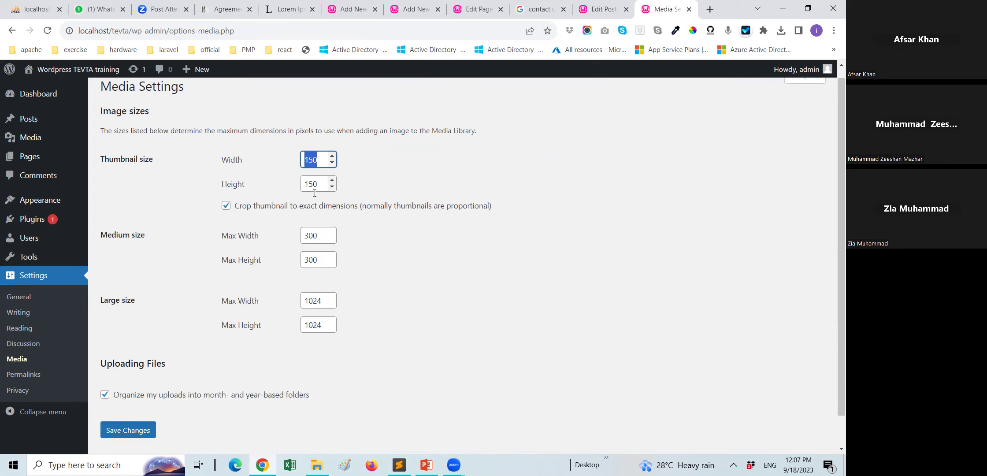
{"action": "double_click", "coordinate": [313, 201]}
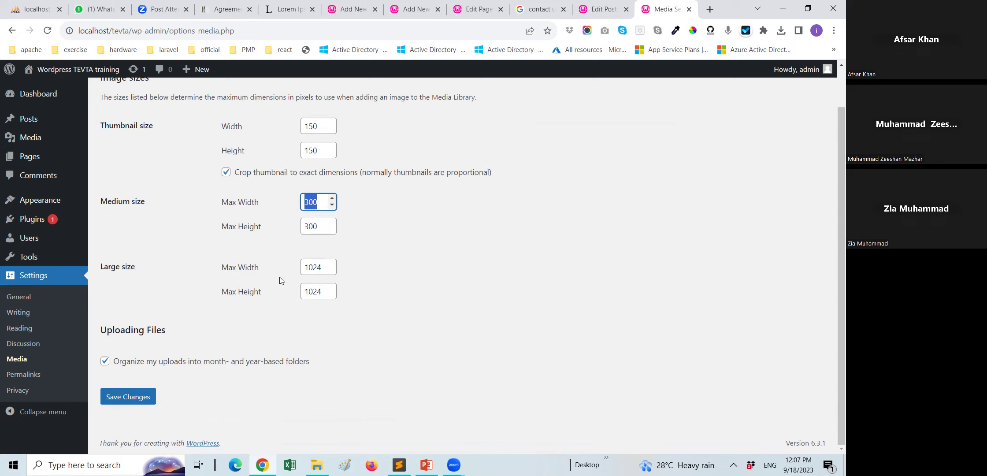
{"action": "left_click", "coordinate": [169, 332]}
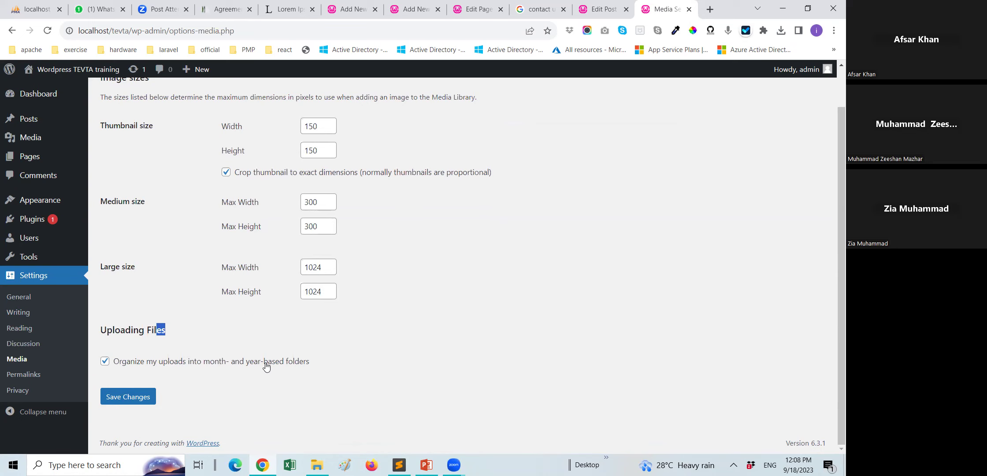
- Switch to File Explorer and browse to the tevta site's wp-content\uploads\2023\09 folder to inspect the uploaded image's size variants
{"action": "left_click", "coordinate": [329, 463]}
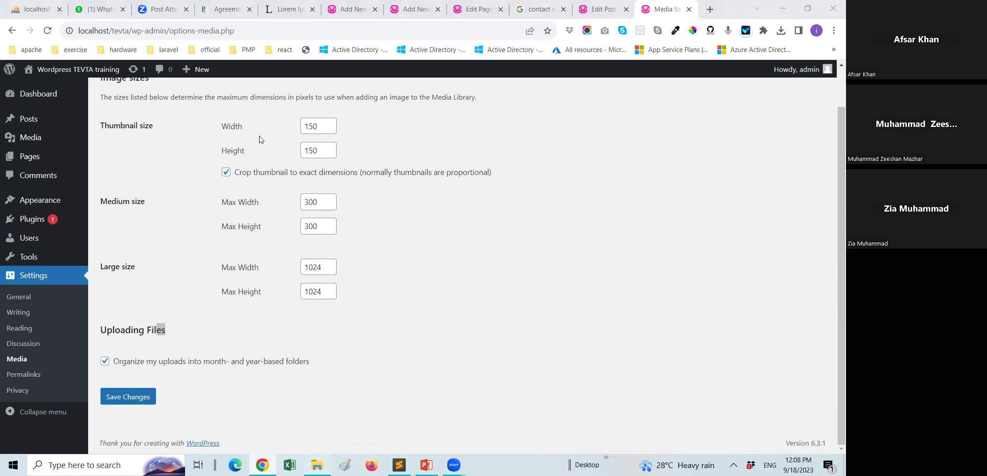
{"action": "double_click", "coordinate": [260, 102]}
{"action": "double_click", "coordinate": [252, 113]}
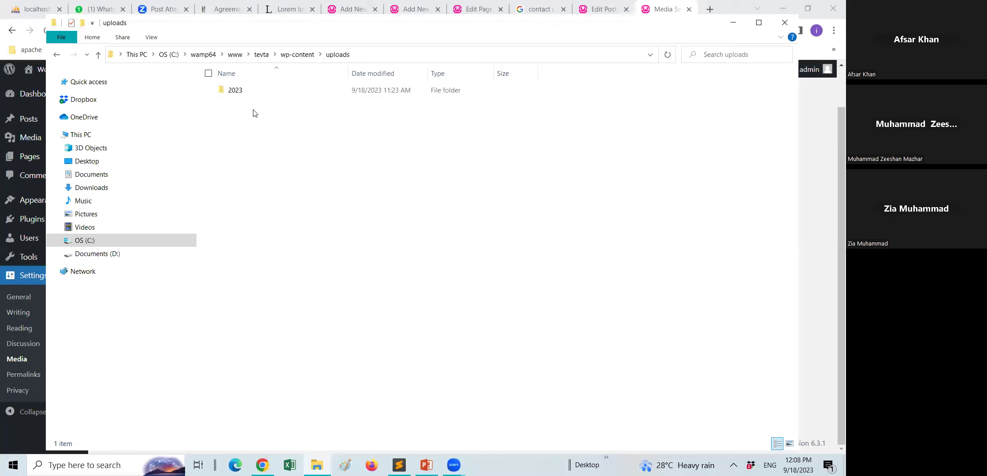
{"action": "double_click", "coordinate": [241, 91]}
{"action": "double_click", "coordinate": [232, 90]}
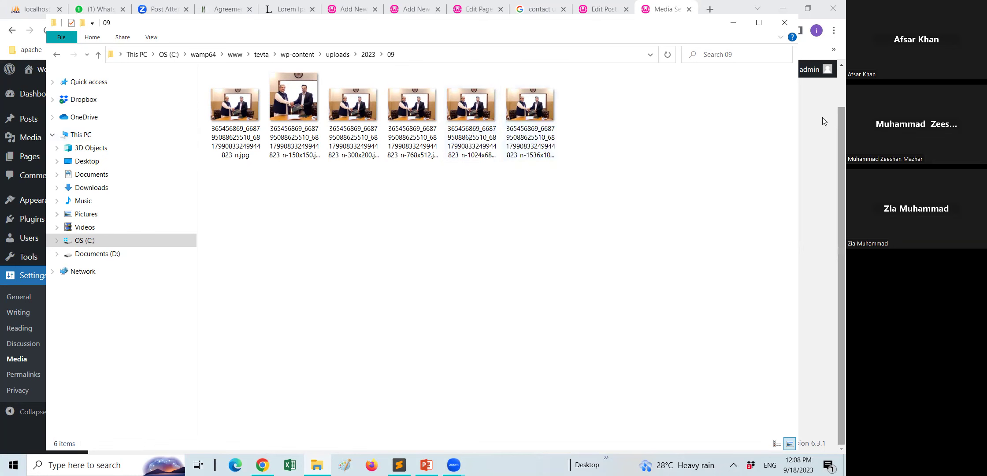
- Return to the browser, view the published agreement signing post from its editor, and restore the browser to a smaller window
{"action": "left_click", "coordinate": [829, 141]}
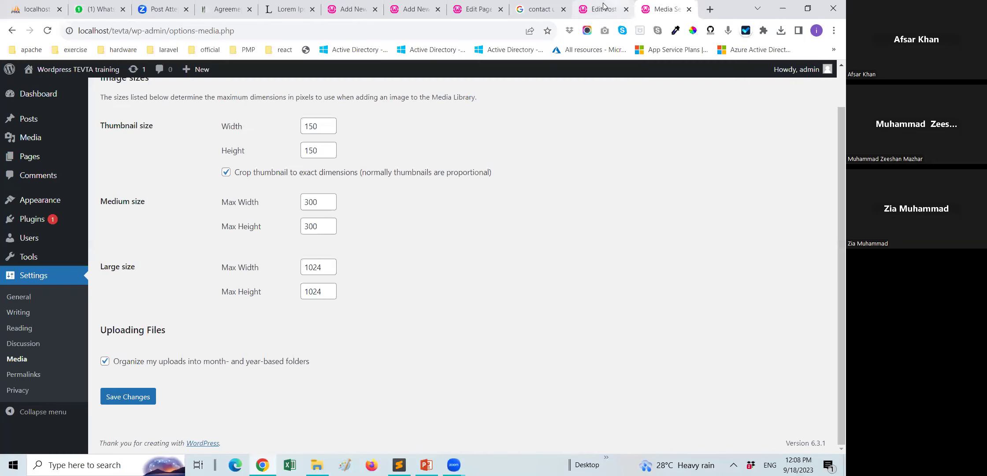
{"action": "left_click", "coordinate": [603, 9]}
{"action": "left_click", "coordinate": [662, 8]}
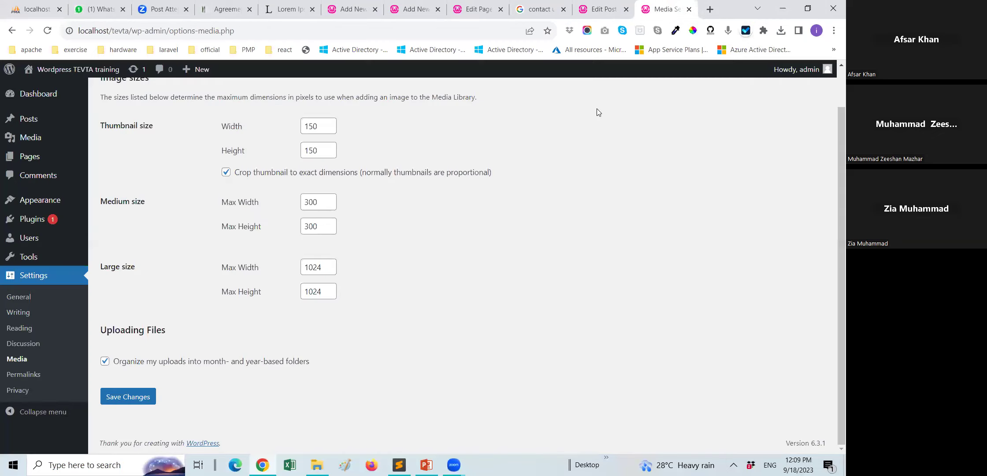
{"action": "left_click", "coordinate": [608, 9]}
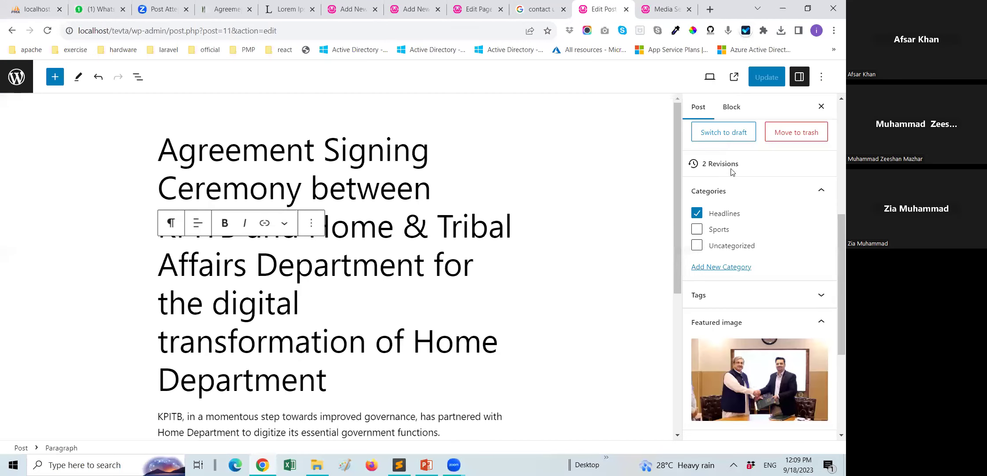
{"action": "scroll", "coordinate": [745, 172], "scroll_direction": "up", "scroll_amount": 5}
{"action": "scroll", "coordinate": [739, 212], "scroll_direction": "down", "scroll_amount": 5}
{"action": "scroll", "coordinate": [758, 106], "scroll_direction": "up", "scroll_amount": 5}
{"action": "left_click", "coordinate": [733, 77]}
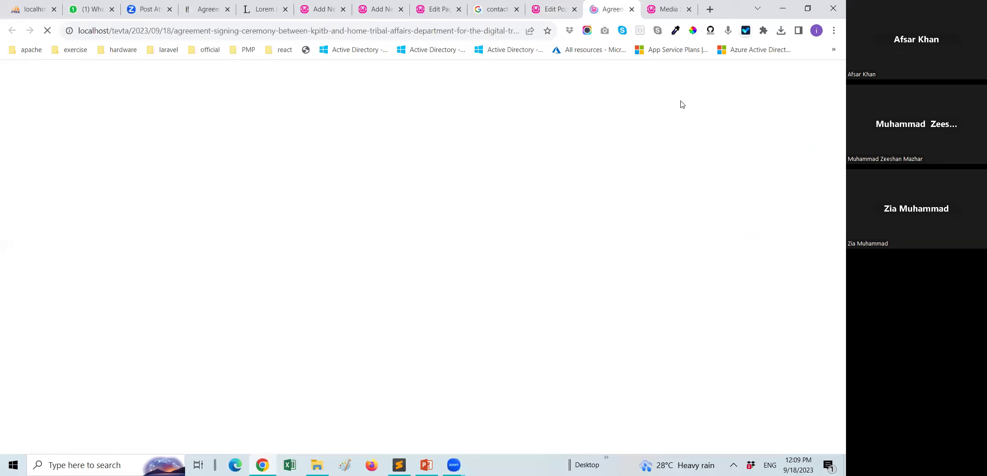
{"action": "scroll", "coordinate": [465, 197], "scroll_direction": "down", "scroll_amount": 2}
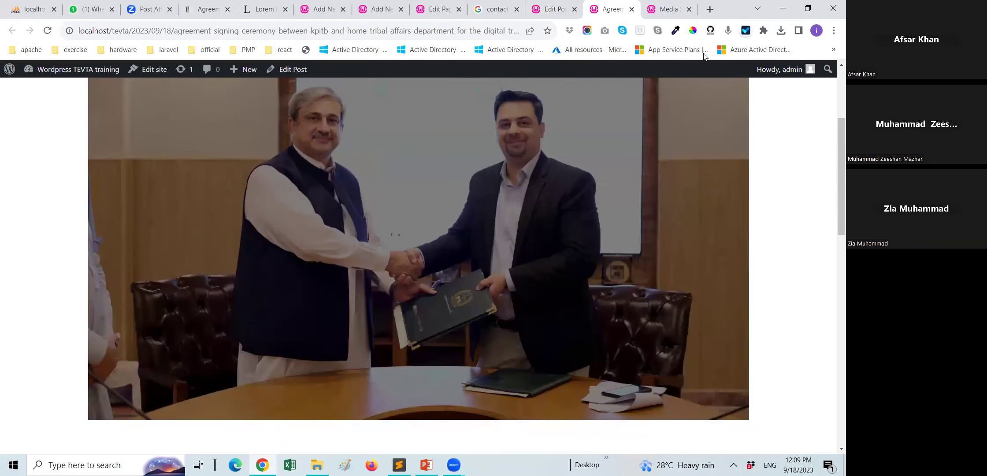
{"action": "left_click", "coordinate": [807, 9]}
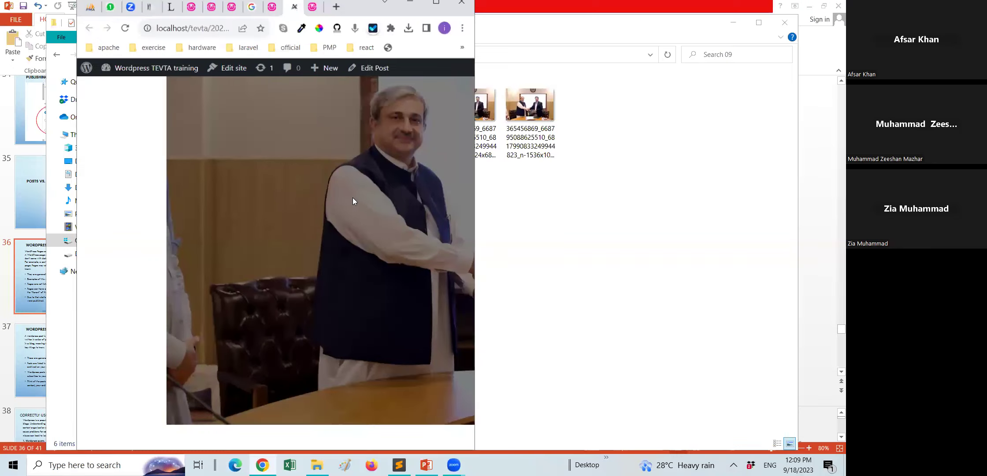
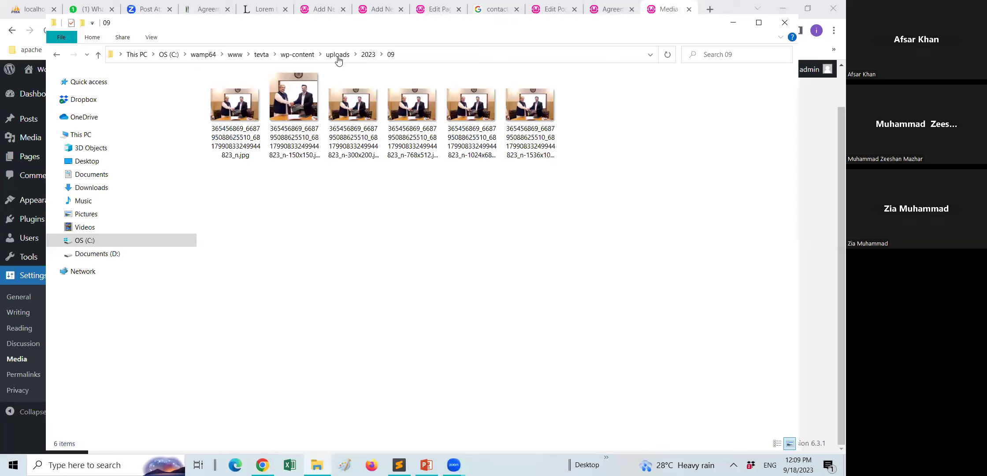
- Trace the uploads\2023\09 folder structure in File Explorer, return to the browser's Media Settings and tick the month- and year-based folders option
{"action": "left_click", "coordinate": [337, 54]}
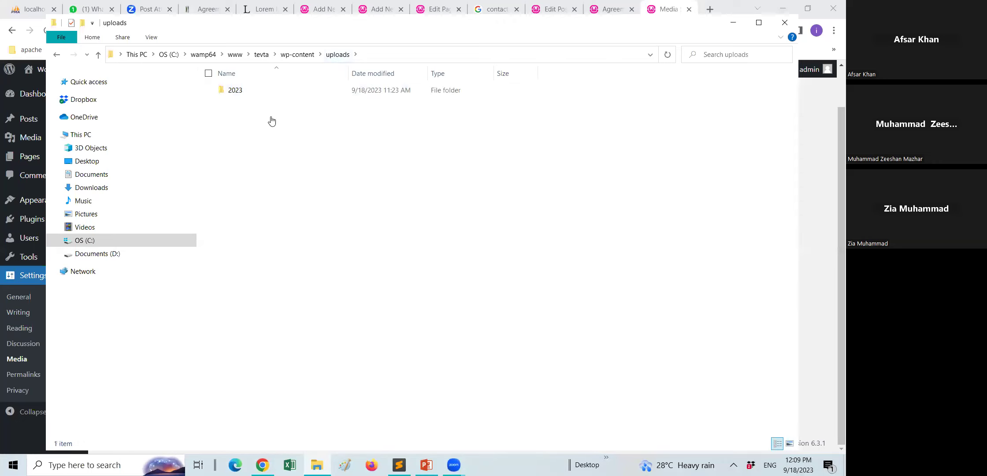
{"action": "double_click", "coordinate": [241, 94]}
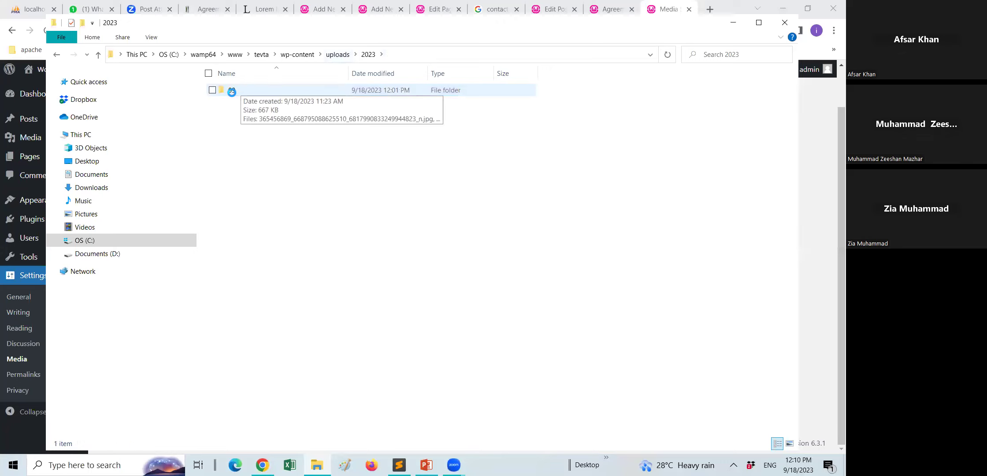
{"action": "double_click", "coordinate": [233, 90]}
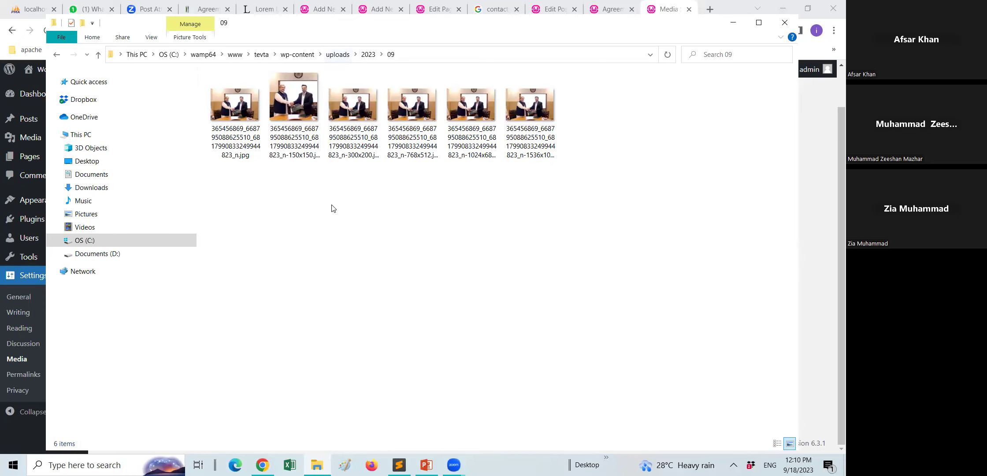
{"action": "left_click", "coordinate": [263, 465]}
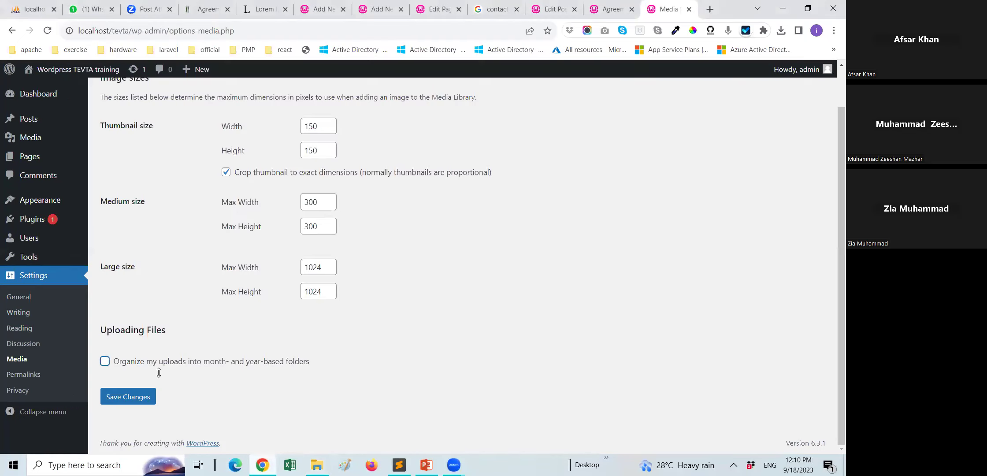
{"action": "left_click", "coordinate": [108, 365]}
- Open the Permalink Settings and examine the permalink structure choices, highlighting the Day and name example address
{"action": "left_click", "coordinate": [35, 375]}
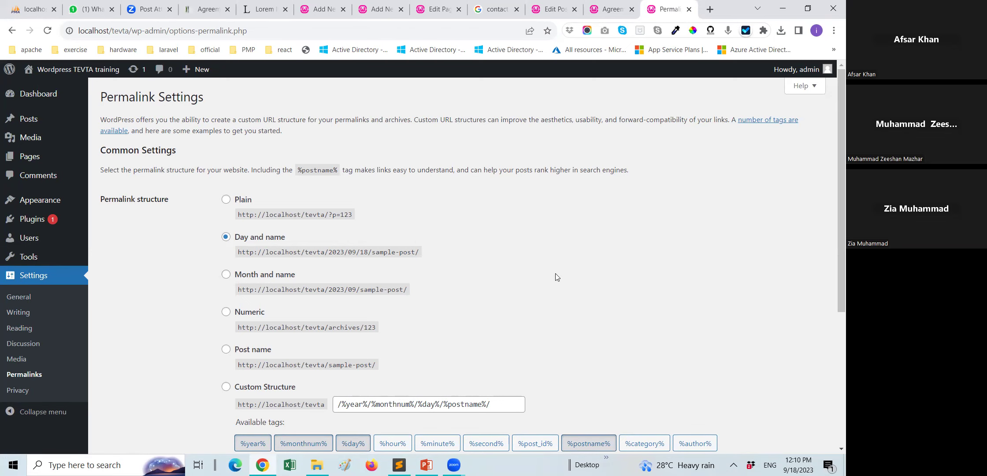
{"action": "scroll", "coordinate": [484, 222], "scroll_direction": "down", "scroll_amount": 3}
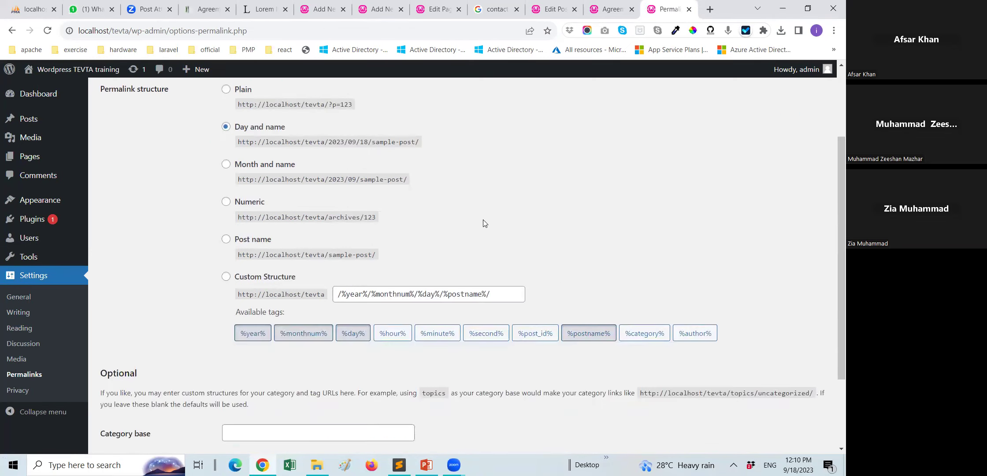
{"action": "scroll", "coordinate": [485, 222], "scroll_direction": "up", "scroll_amount": 3}
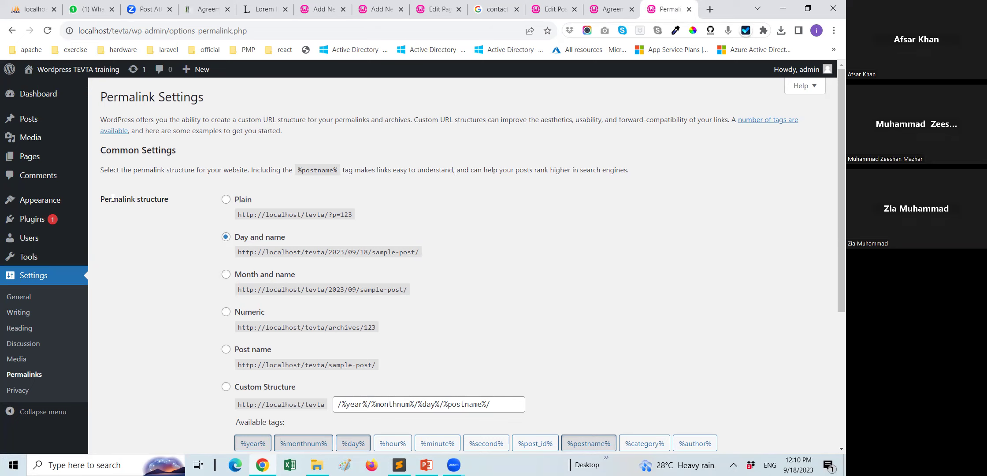
{"action": "left_click_drag", "start_coordinate": [100, 199], "coordinate": [171, 199]}
{"action": "left_click", "coordinate": [184, 204]}
{"action": "left_click_drag", "start_coordinate": [239, 254], "coordinate": [296, 254]}
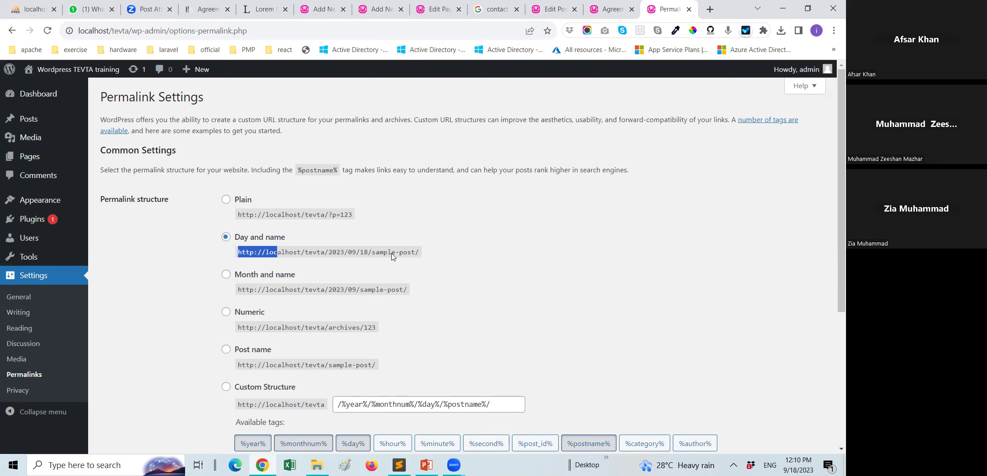
{"action": "left_click_drag", "start_coordinate": [413, 253], "coordinate": [240, 255]}
{"action": "left_click", "coordinate": [215, 254]}
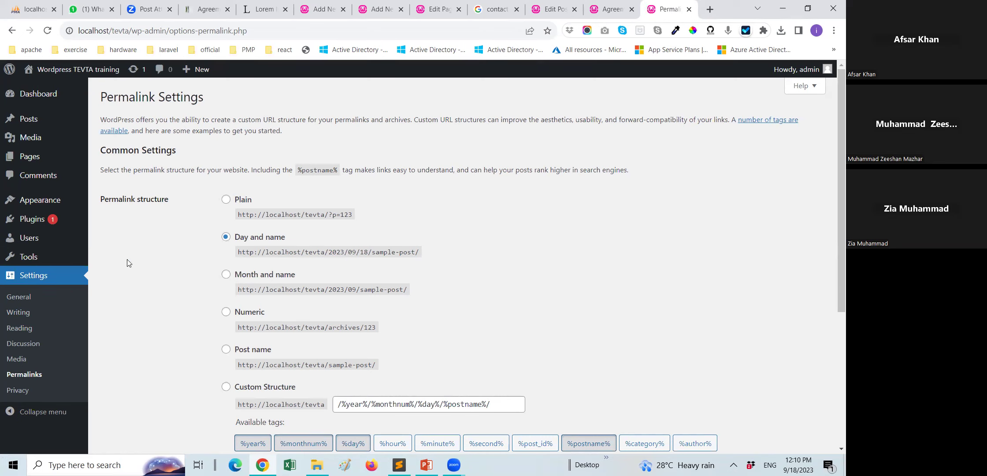
- Highlight the year in the published agreement signing post's address, and return to the Permalink Settings
{"action": "left_click", "coordinate": [611, 9]}
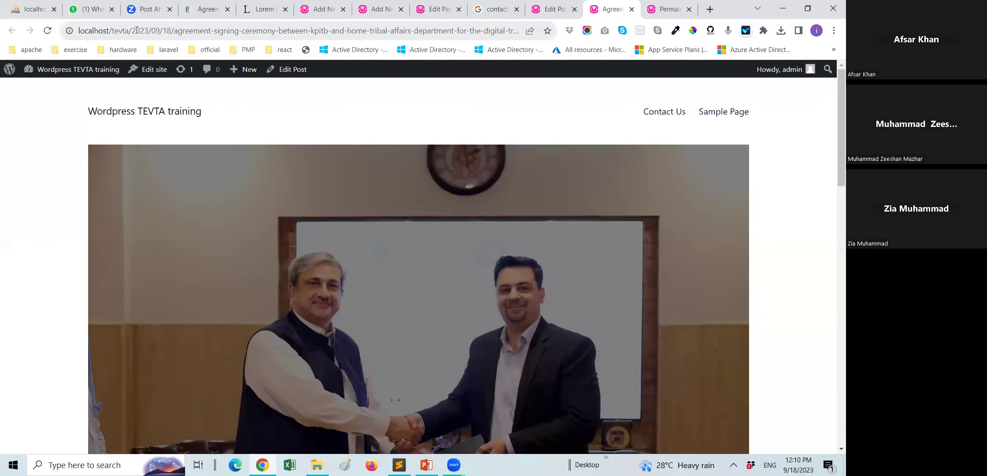
{"action": "left_click_drag", "start_coordinate": [132, 30], "coordinate": [146, 31]}
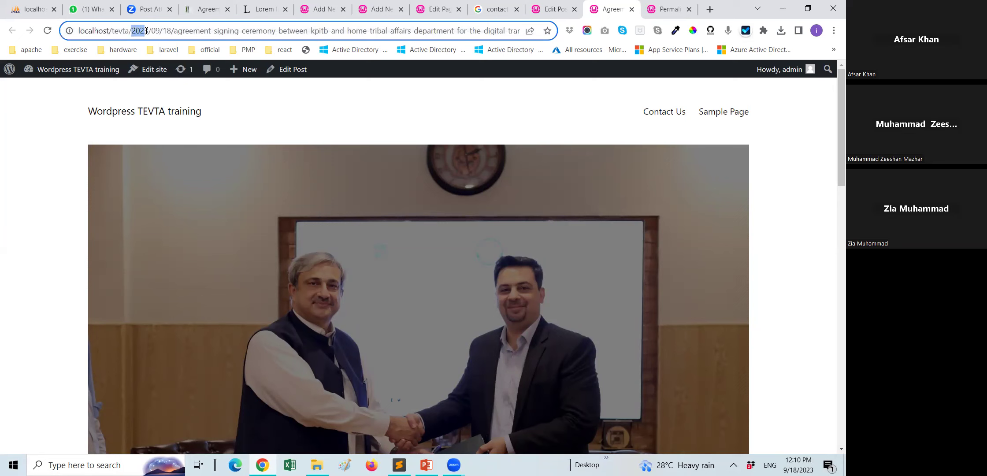
{"action": "left_click", "coordinate": [151, 30]}
{"action": "key", "text": "ctrl+Tab"}
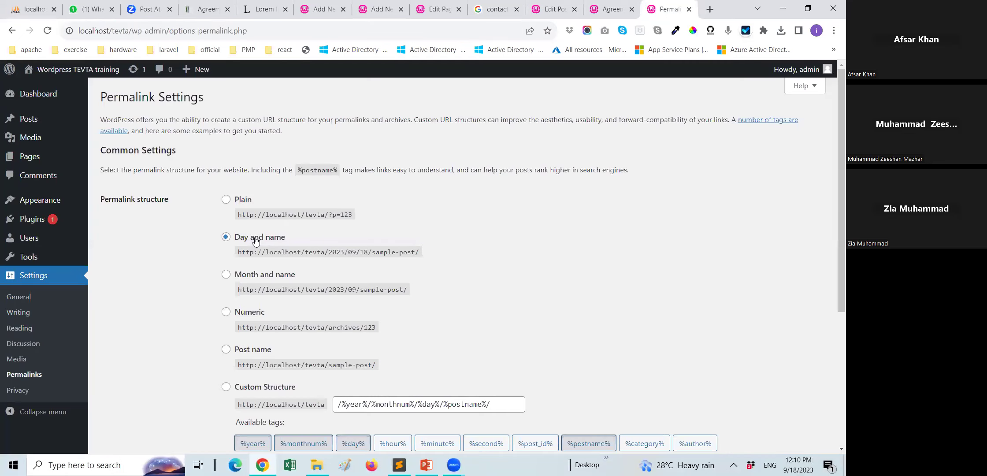
- Highlight the date parts and the sample-post part of the Day and name example address in turn
{"action": "mouse_move", "coordinate": [325, 253]}
{"action": "left_mouse_down"}
{"action": "mouse_move", "coordinate": [274, 256]}
{"action": "mouse_move", "coordinate": [339, 254]}
{"action": "left_mouse_up"}
{"action": "triple_click", "coordinate": [313, 252]}
{"action": "left_click", "coordinate": [350, 252]}
{"action": "double_click", "coordinate": [362, 253]}
{"action": "double_click", "coordinate": [407, 252]}
{"action": "left_click", "coordinate": [377, 248]}
{"action": "left_click_drag", "start_coordinate": [372, 252], "coordinate": [417, 251]}
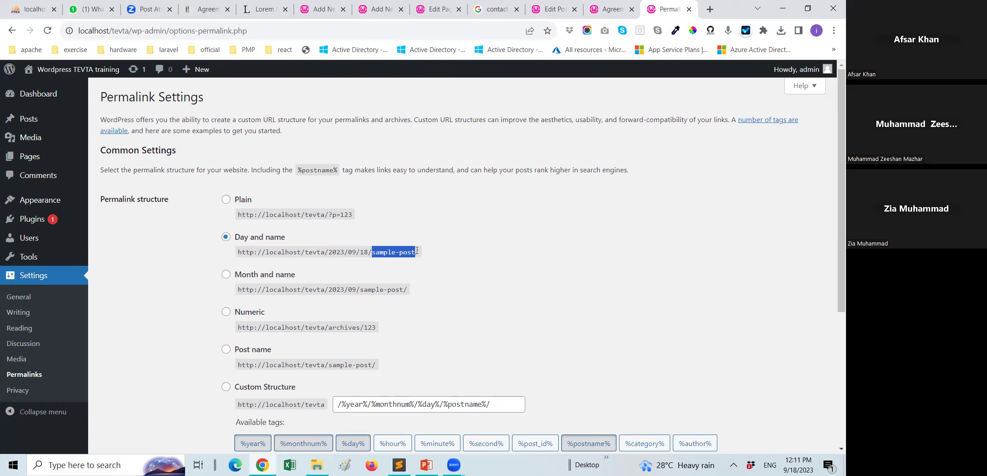
- Highlight the title part of the agreement signing post's address for comparison, and return to the Permalink Settings
{"action": "left_click", "coordinate": [610, 9]}
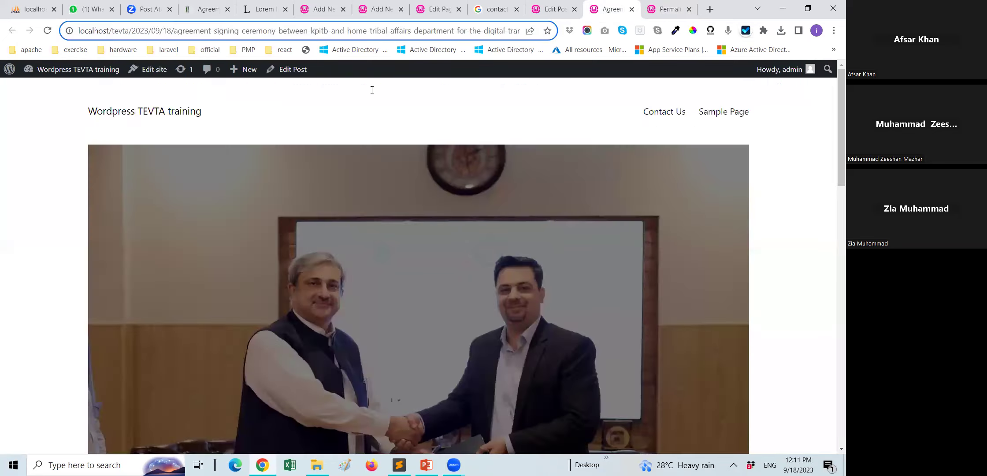
{"action": "left_click_drag", "start_coordinate": [152, 30], "coordinate": [536, 6]}
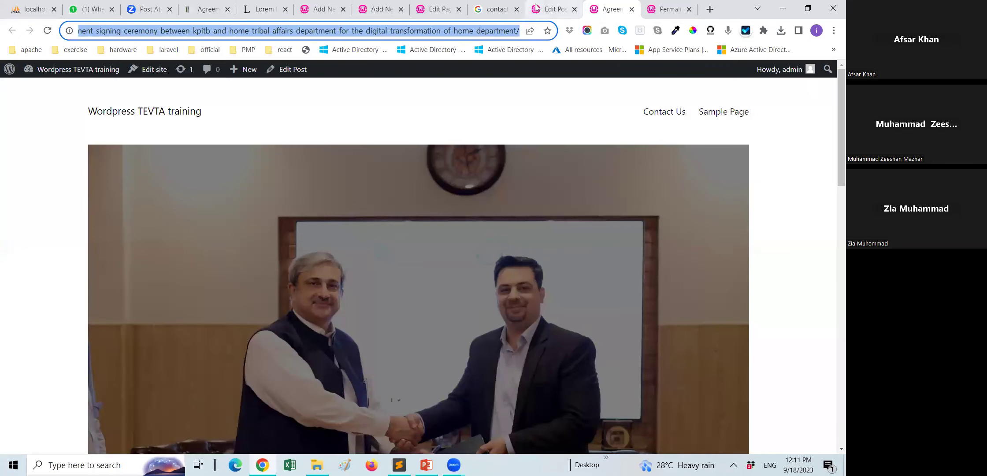
{"action": "left_click", "coordinate": [675, 4]}
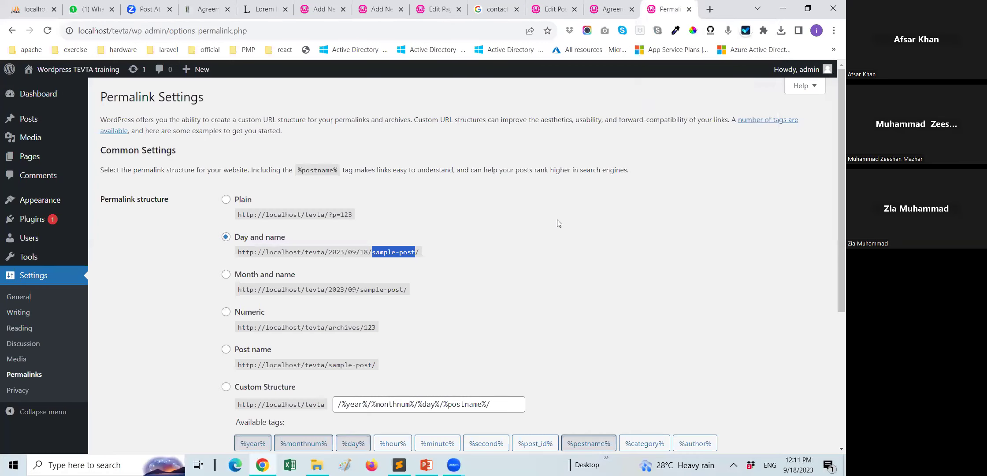
{"action": "left_click", "coordinate": [537, 220]}
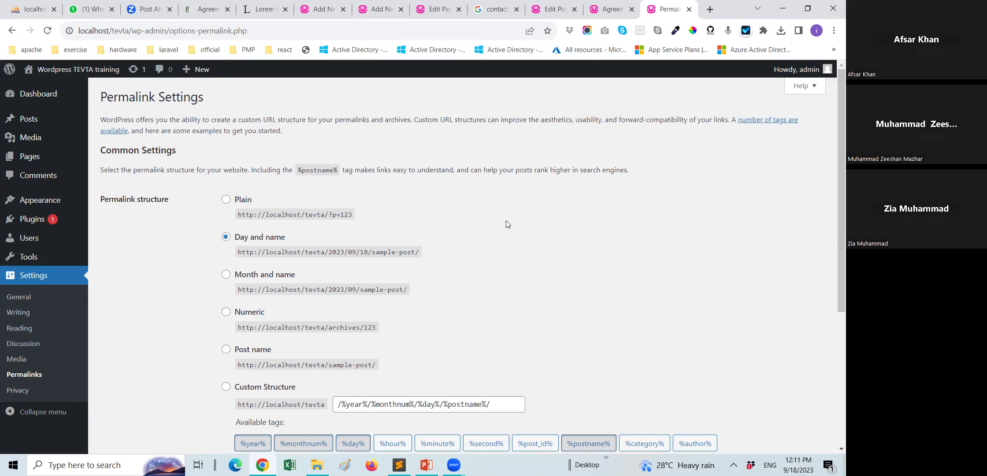
- Set the permalink structure to Post name, save the changes and review the structure options again
{"action": "scroll", "coordinate": [398, 245], "scroll_direction": "down", "scroll_amount": 1}
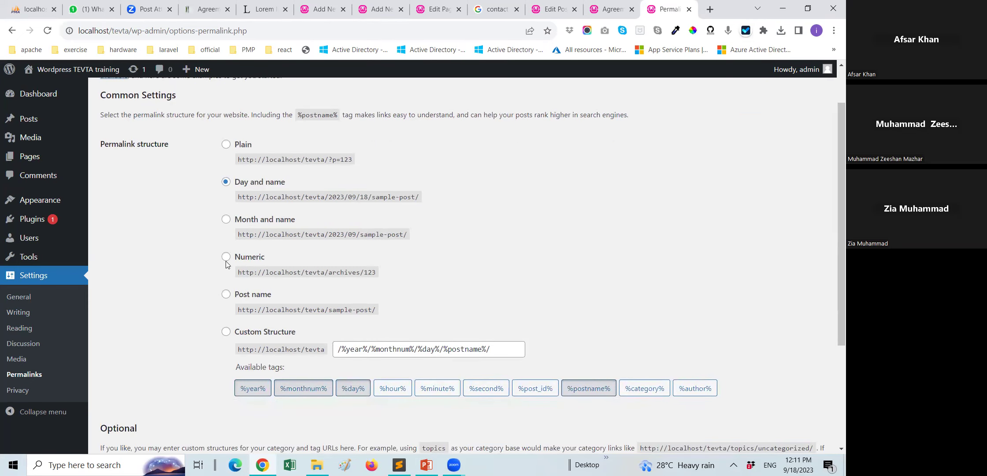
{"action": "scroll", "coordinate": [226, 261], "scroll_direction": "down", "scroll_amount": 1}
{"action": "left_click", "coordinate": [223, 239]}
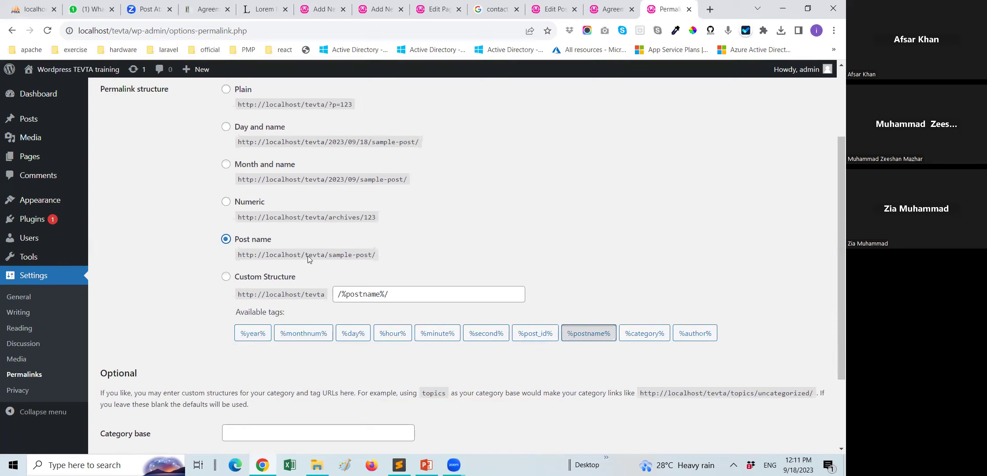
{"action": "left_click_drag", "start_coordinate": [328, 254], "coordinate": [378, 255]}
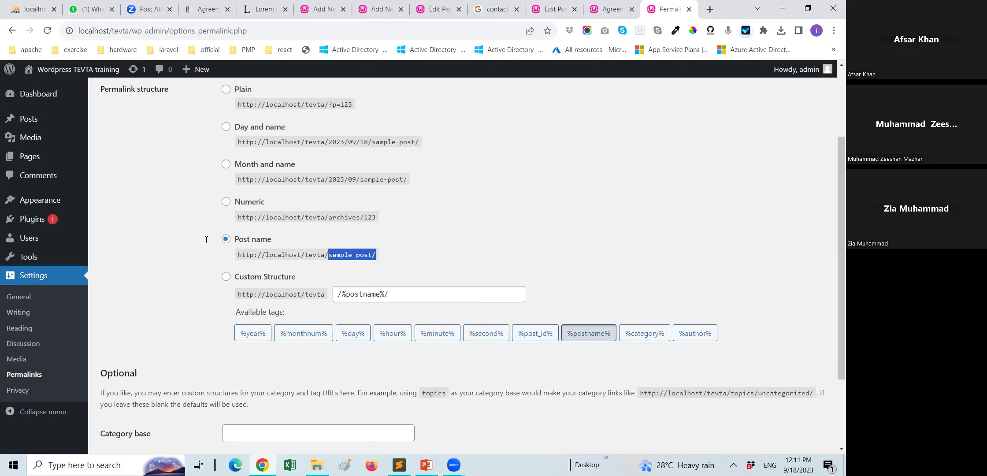
{"action": "scroll", "coordinate": [192, 244], "scroll_direction": "down", "scroll_amount": 3}
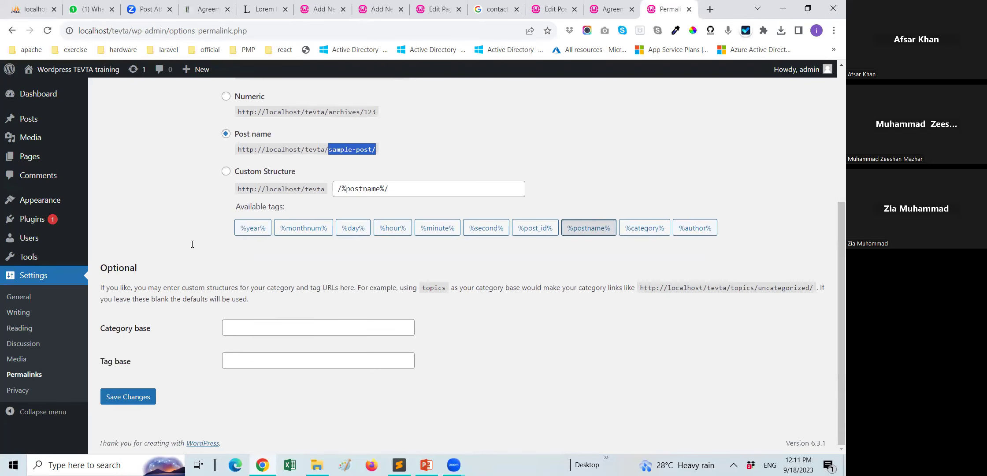
{"action": "left_click", "coordinate": [127, 397]}
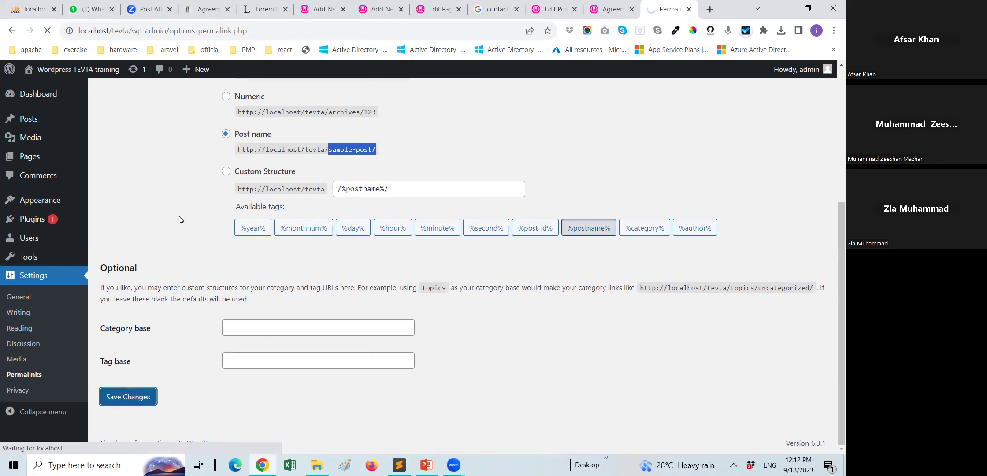
{"action": "scroll", "coordinate": [165, 209], "scroll_direction": "down", "scroll_amount": 2}
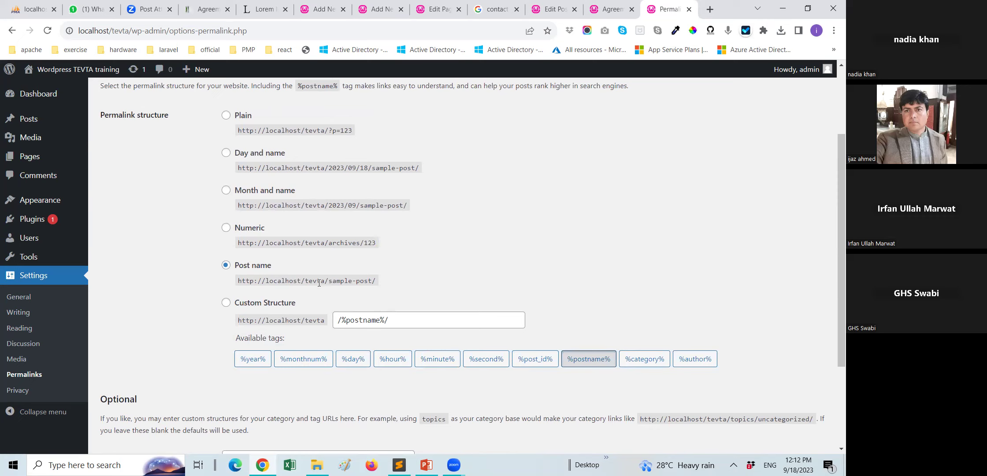
{"action": "double_click", "coordinate": [339, 169]}
- Add a new post titled "Permalink testing" from the Posts list and publish it without body content
{"action": "left_click", "coordinate": [600, 9]}
{"action": "left_click", "coordinate": [556, 10]}
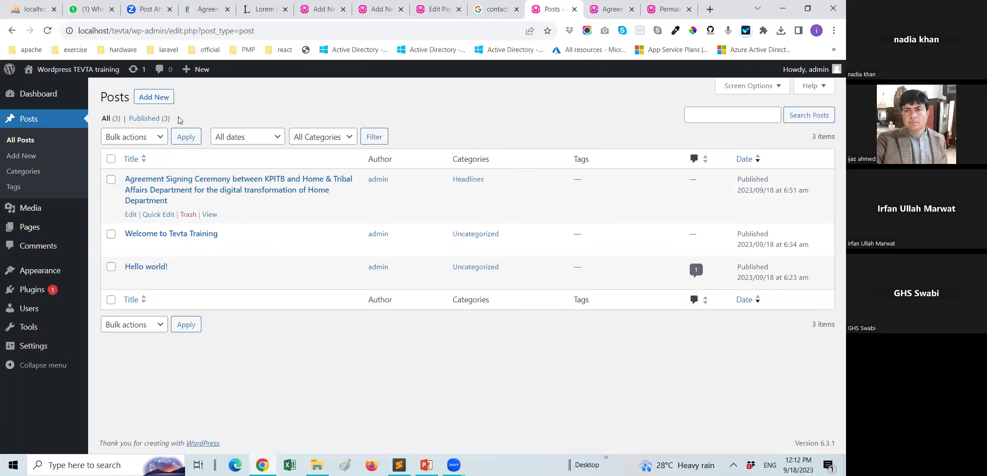
{"action": "left_click", "coordinate": [159, 97]}
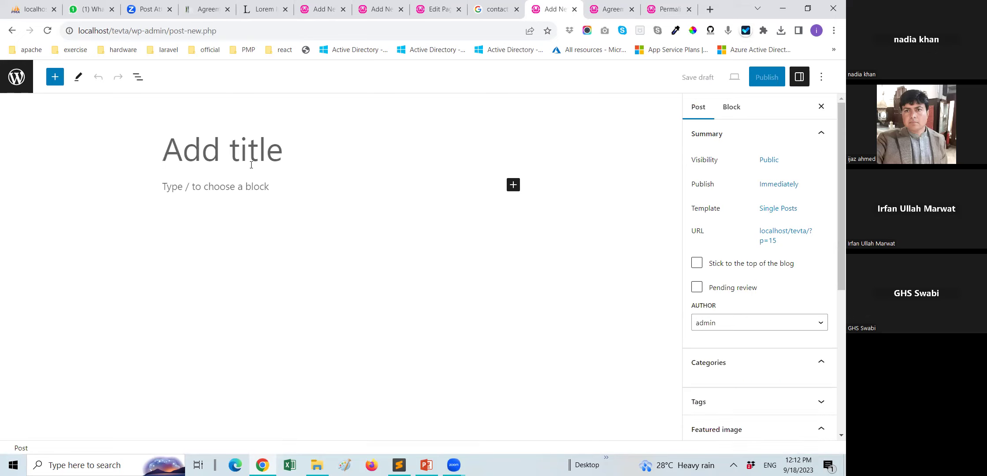
{"action": "type", "text": "Permalnk testing"}
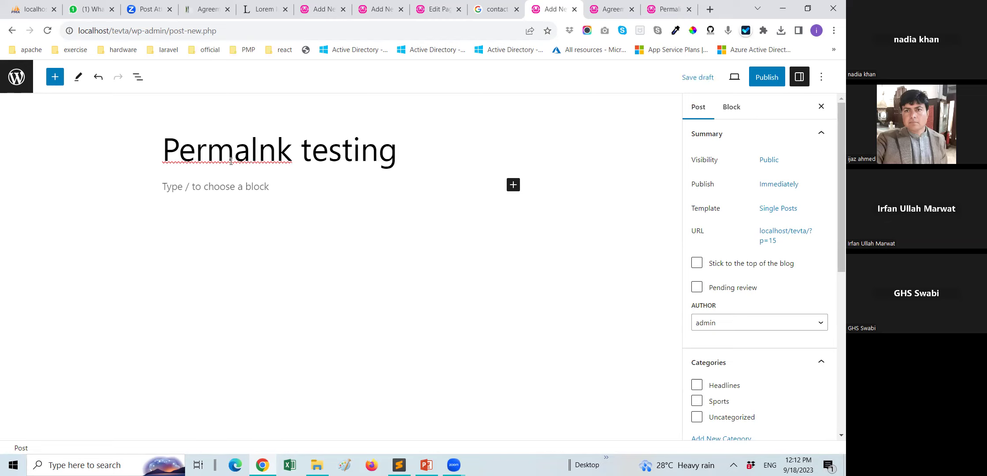
{"action": "left_click", "coordinate": [259, 148]}
{"action": "type", "text": "i"}
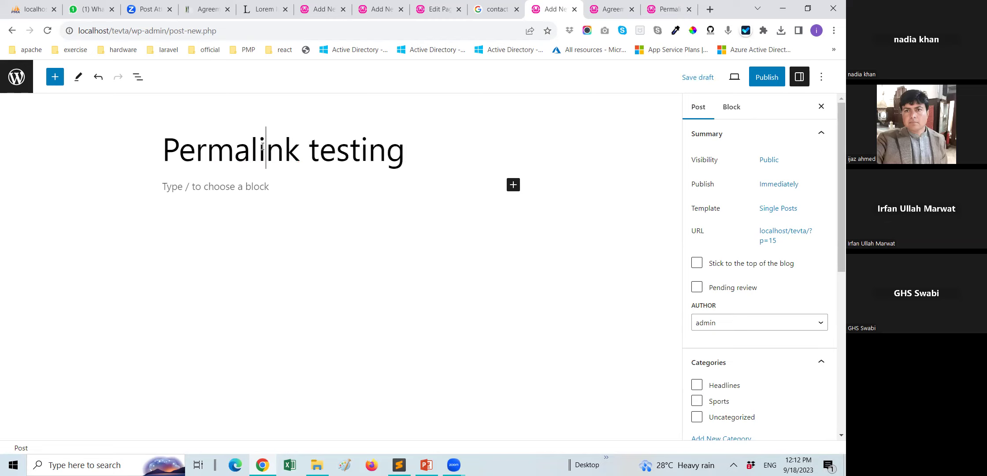
{"action": "left_click", "coordinate": [767, 77]}
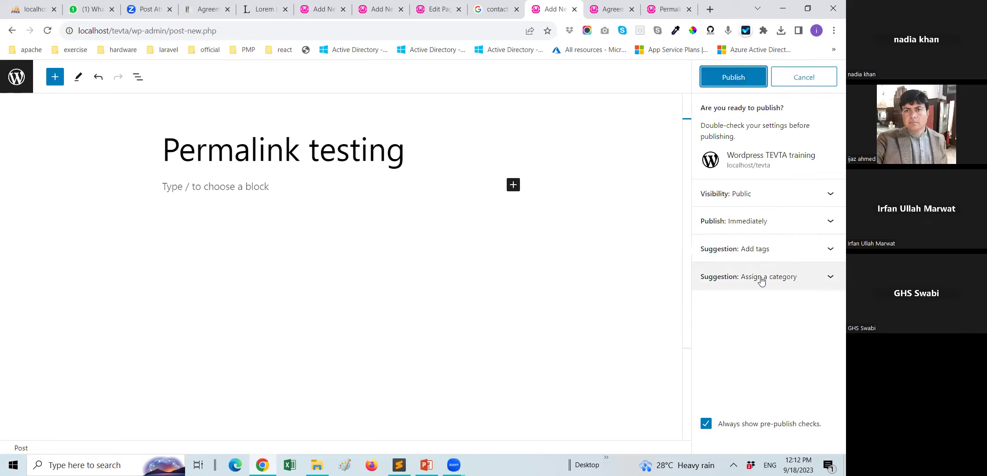
{"action": "left_click", "coordinate": [733, 78]}
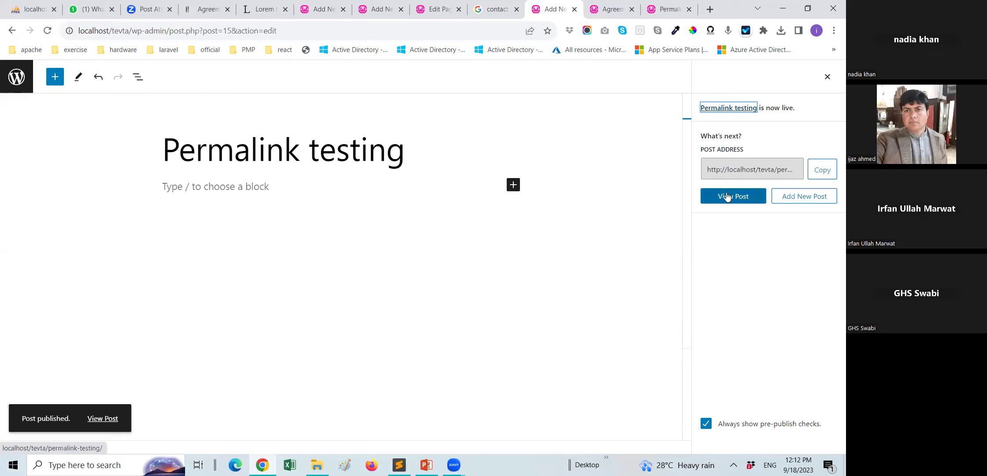
- Load the published post at localhost/tevta/permalink-testing/ in a new browser tab
{"action": "left_click", "coordinate": [710, 9]}
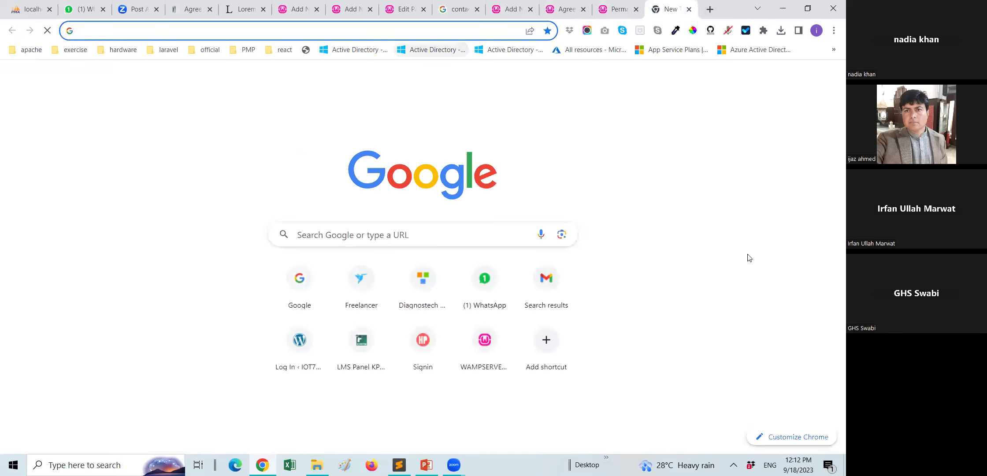
{"action": "type", "text": "localhost/tevta/permalink-testing/"}
{"action": "key", "text": "Return"}
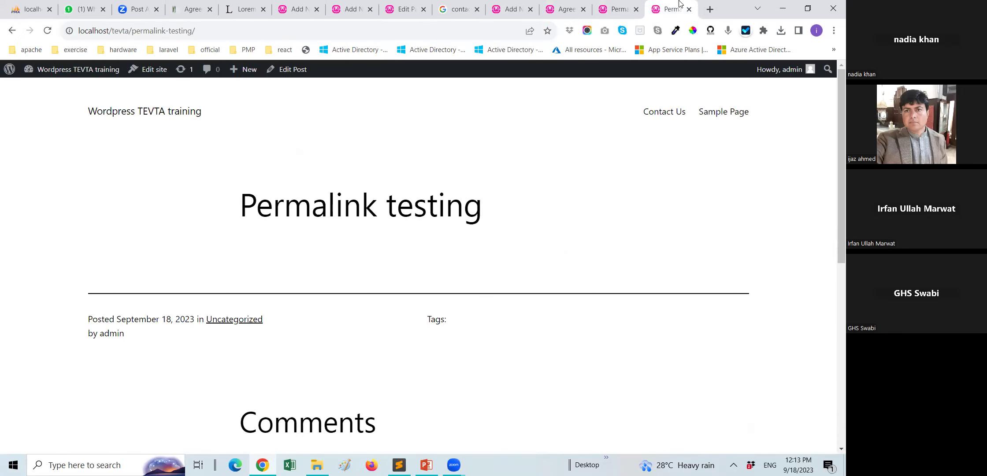
- Compare the new post's address with the agreement signing post's address, and highlight the Permalink testing title on its page
{"action": "key", "text": "ctrl+shift+Tab"}
{"action": "key", "text": "ctrl+shift+Tab"}
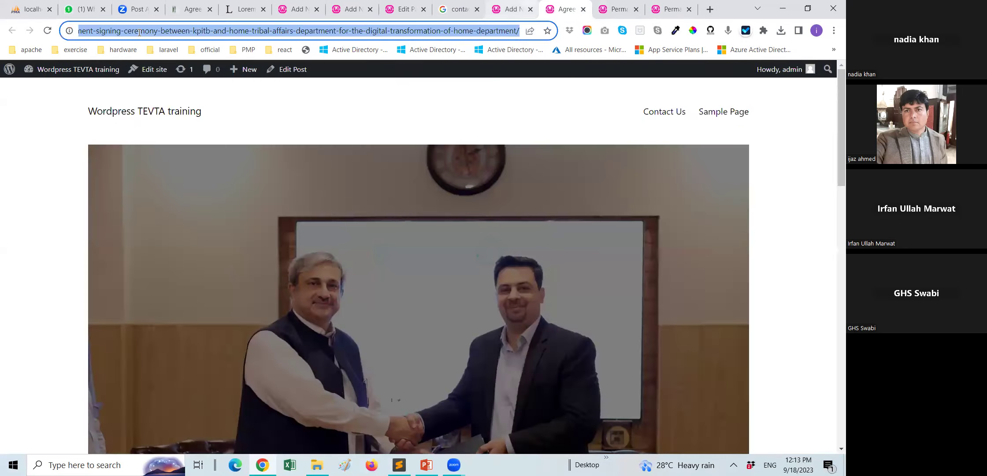
{"action": "key", "text": "ctrl+Tab"}
{"action": "key", "text": "ctrl+shift+Tab"}
{"action": "key", "text": "ctrl+shift+Tab"}
{"action": "key", "text": "ctrl+Tab"}
{"action": "key", "text": "ctrl+Tab"}
{"action": "key", "text": "ctrl+Tab"}
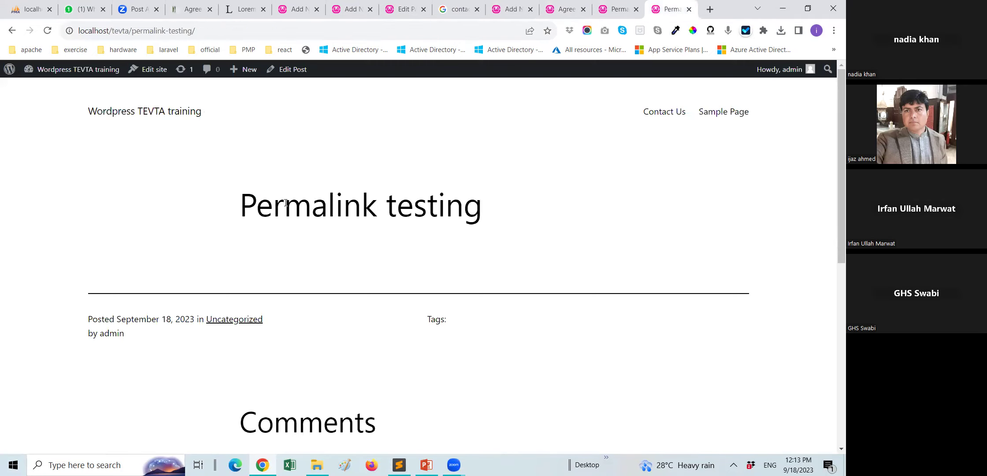
{"action": "triple_click", "coordinate": [470, 225]}
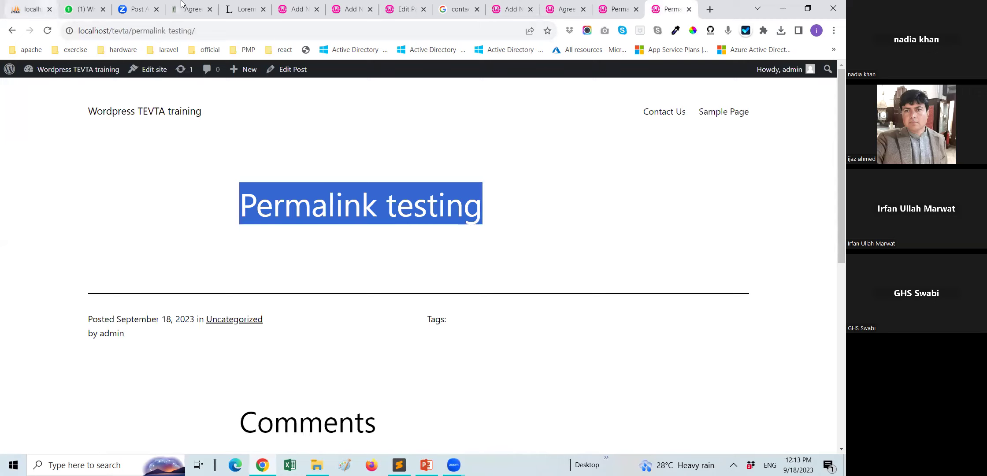
- Look through the open Contact Us and agreement signing post tabs and return to the Permalink Settings page
{"action": "left_click", "coordinate": [312, 4]}
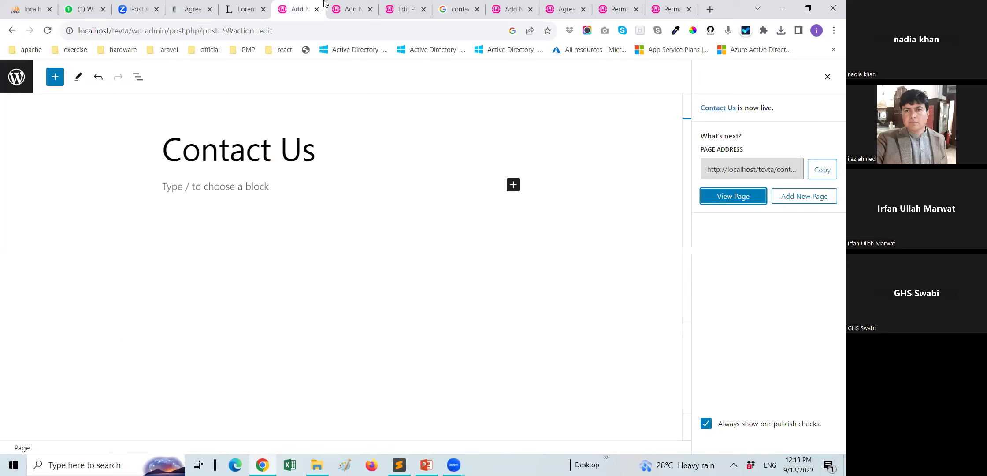
{"action": "left_click", "coordinate": [353, 5]}
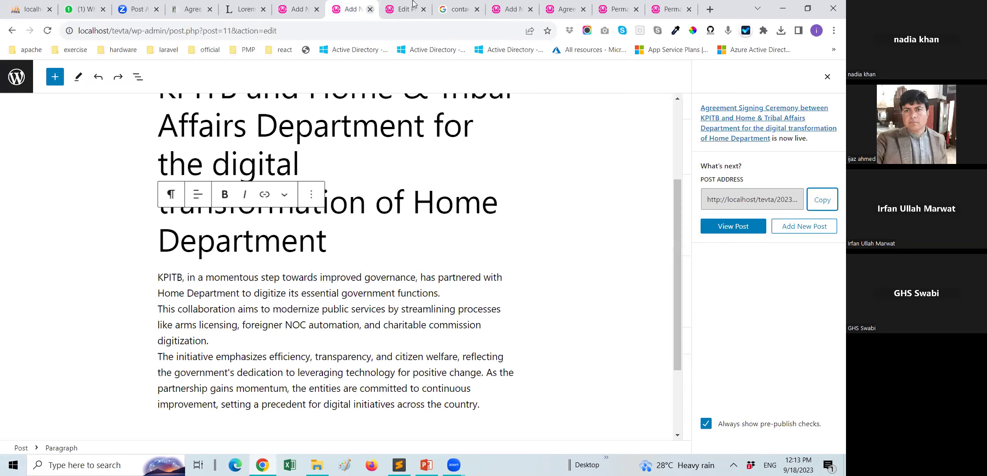
{"action": "left_click", "coordinate": [564, 8]}
{"action": "left_click", "coordinate": [414, 4]}
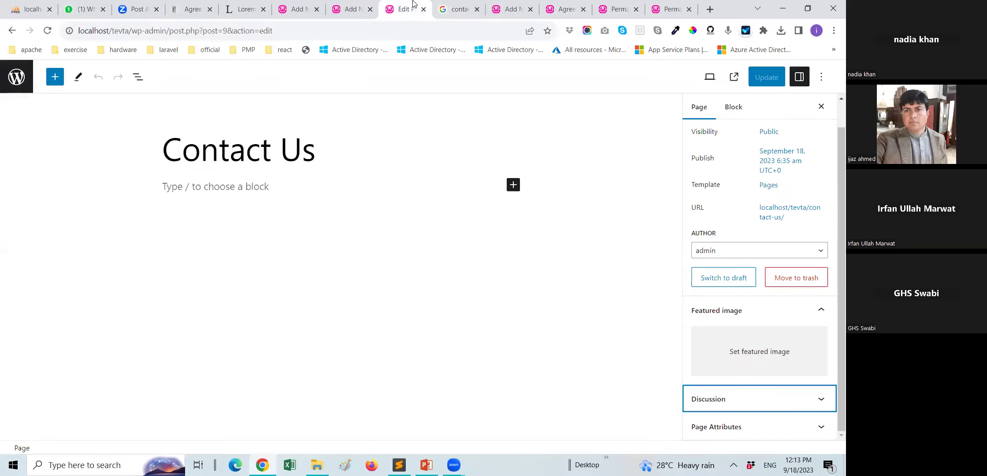
{"action": "key", "text": "ctrl+shift+Tab"}
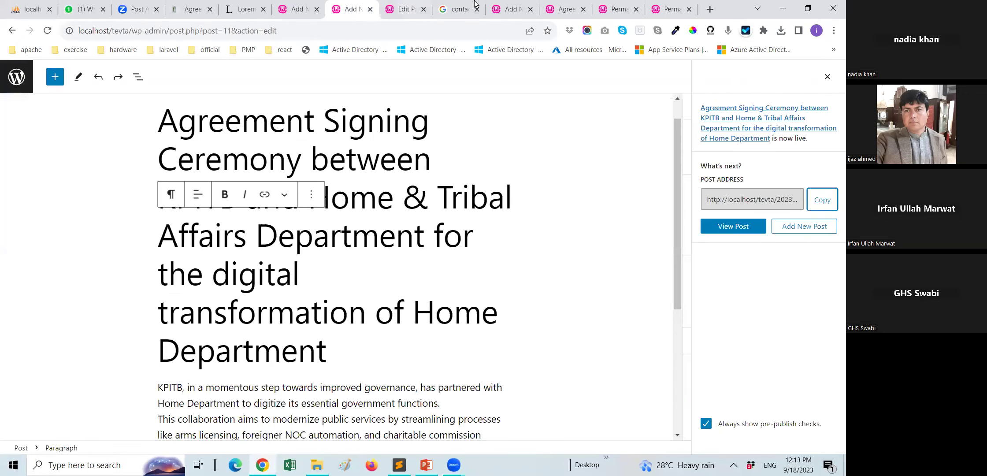
{"action": "left_click", "coordinate": [509, 6]}
{"action": "left_click", "coordinate": [565, 6]}
{"action": "left_click", "coordinate": [634, 4]}
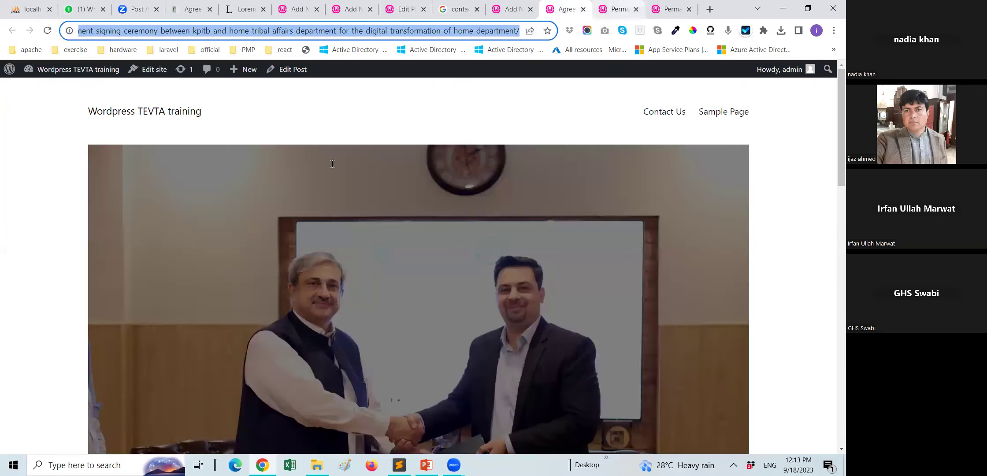
- Review the permalink structures, highlighting the date part of Month and name, "archives" in Numeric and the postname tag in Custom Structure
{"action": "left_click", "coordinate": [308, 209]}
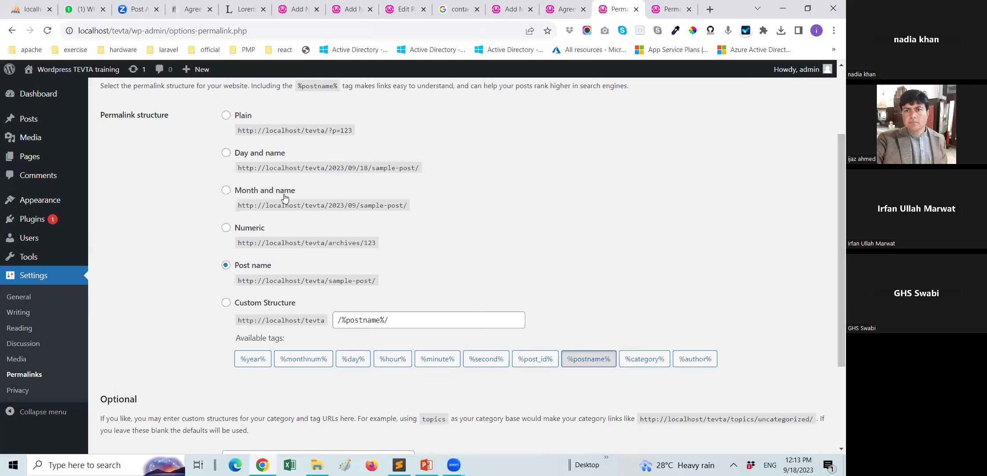
{"action": "left_click_drag", "start_coordinate": [328, 205], "coordinate": [384, 209]}
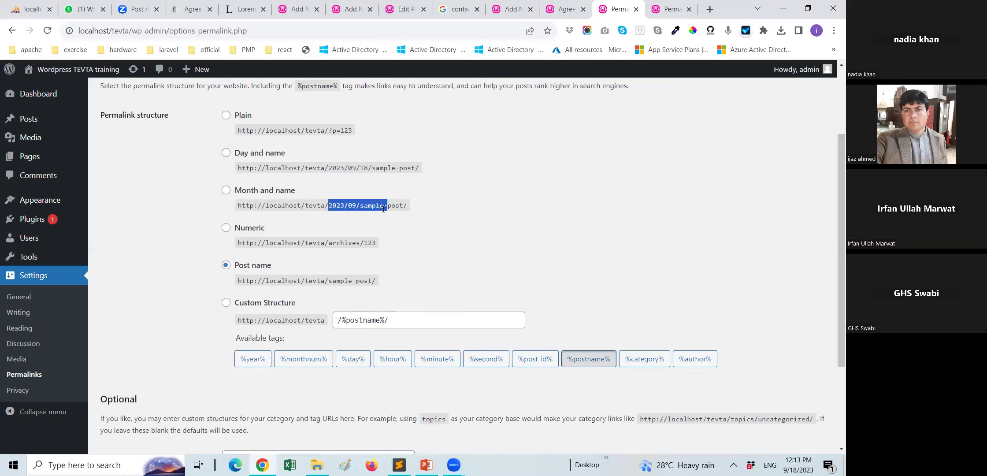
{"action": "double_click", "coordinate": [335, 244]}
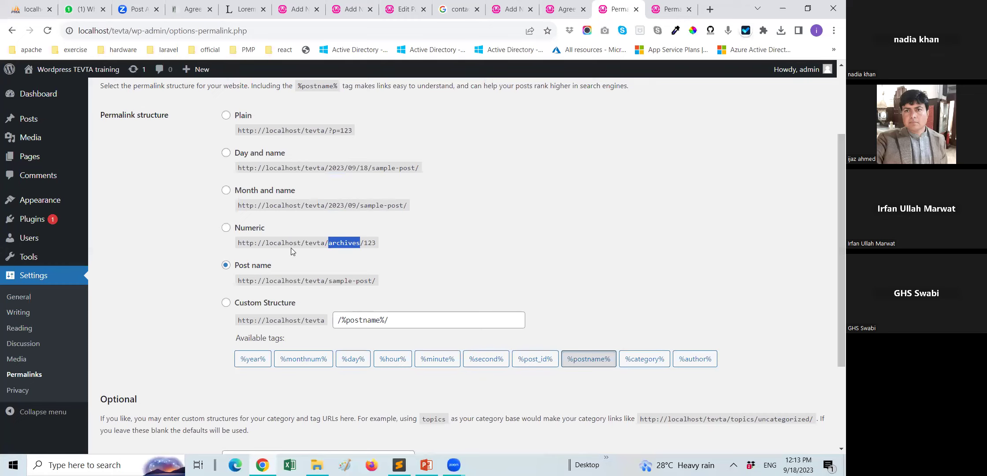
{"action": "scroll", "coordinate": [291, 248], "scroll_direction": "down", "scroll_amount": 1}
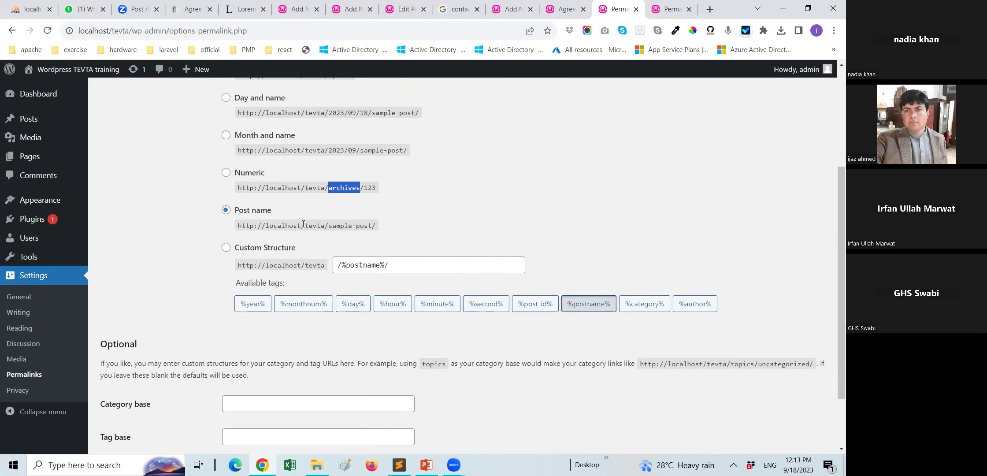
{"action": "double_click", "coordinate": [365, 264]}
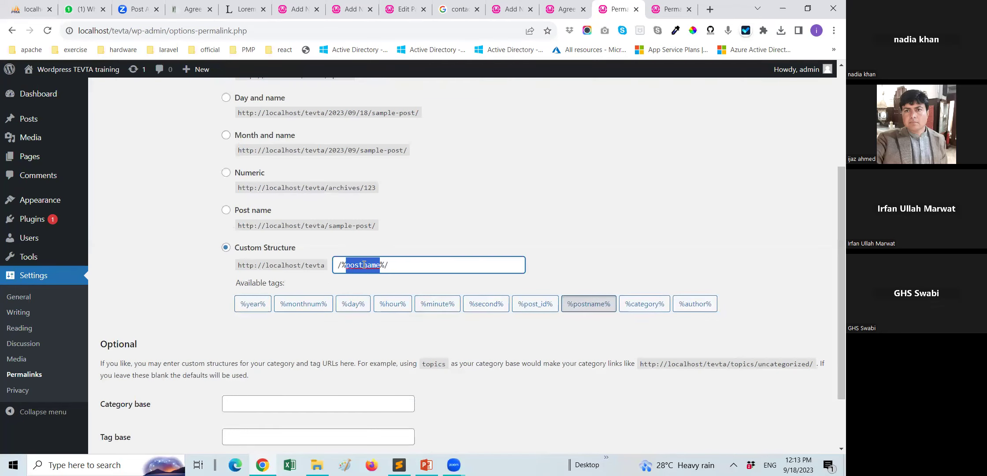
{"action": "left_click", "coordinate": [339, 227]}
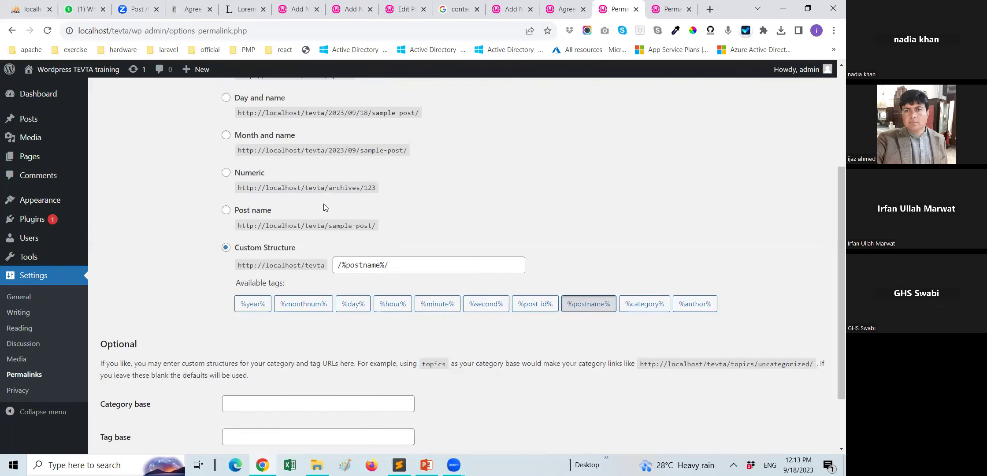
{"action": "scroll", "coordinate": [324, 205], "scroll_direction": "up", "scroll_amount": 3}
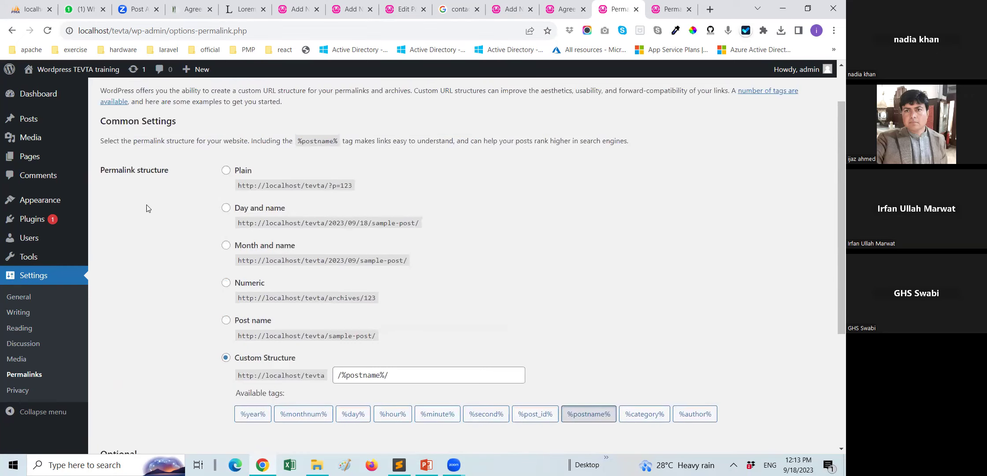
{"action": "scroll", "coordinate": [158, 216], "scroll_direction": "down", "scroll_amount": 5}
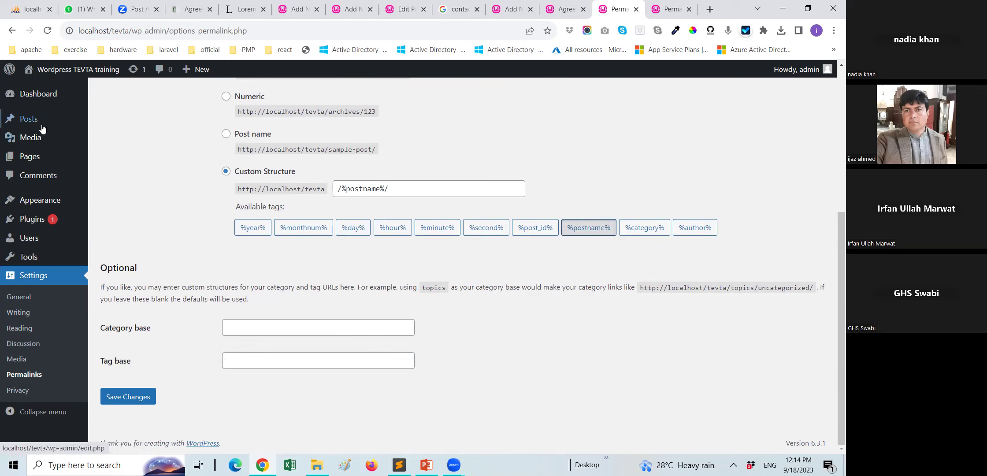
{"action": "mouse_move", "coordinate": [40, 121]}
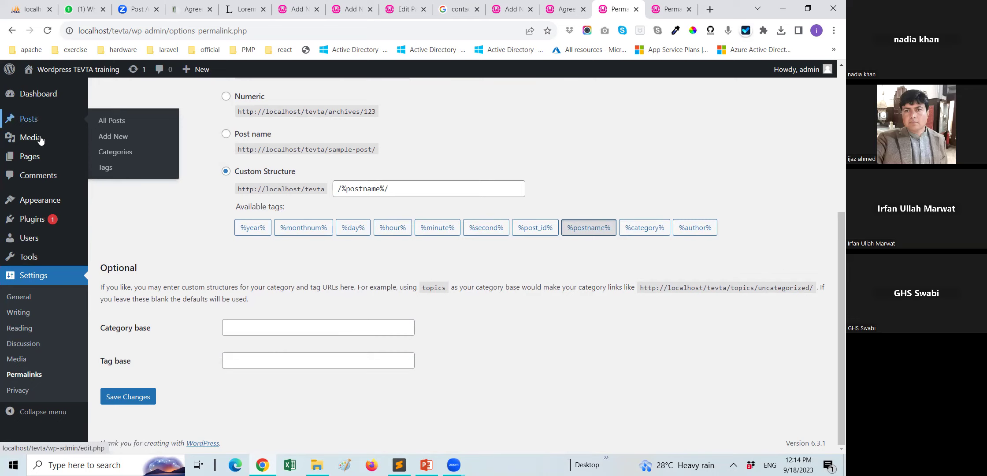
{"action": "mouse_move", "coordinate": [33, 162]}
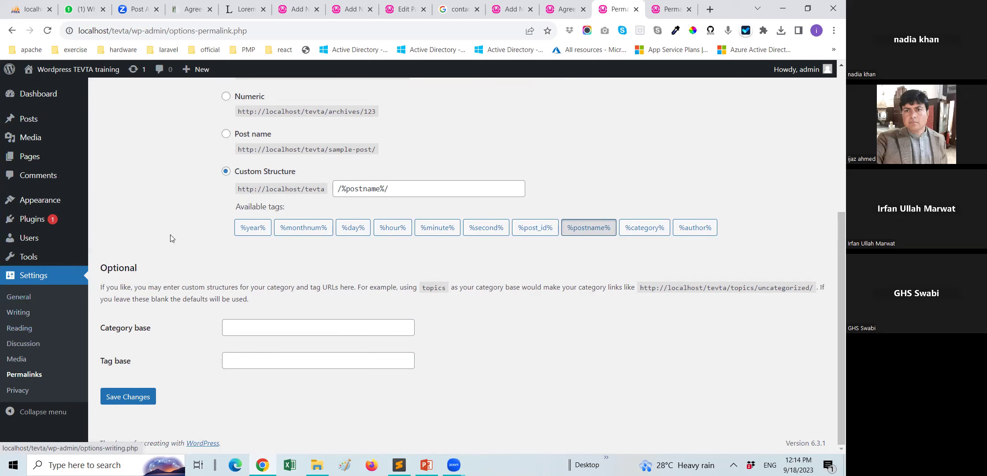
{"action": "scroll", "coordinate": [170, 238], "scroll_direction": "up", "scroll_amount": 5}
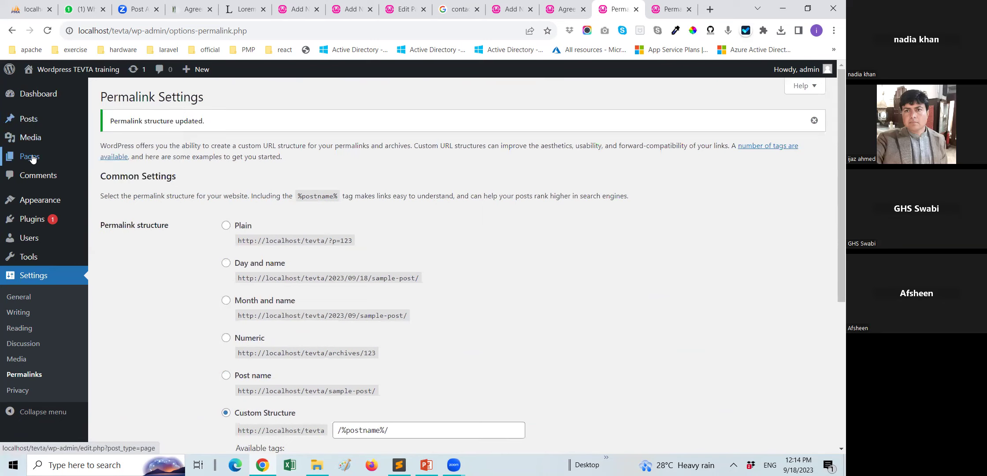
{"action": "mouse_move", "coordinate": [34, 199]}
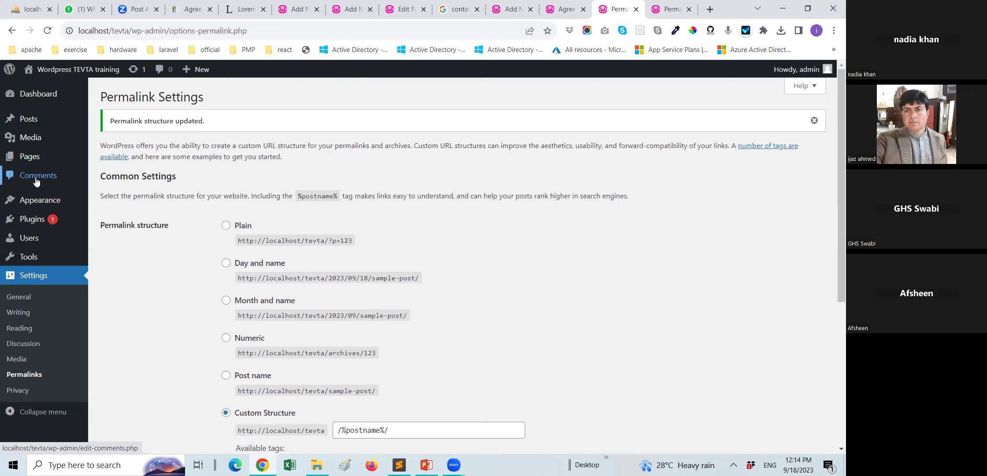
- Open the list of all posts and examine its column headings from Categories to Tags
{"action": "left_click", "coordinate": [30, 126]}
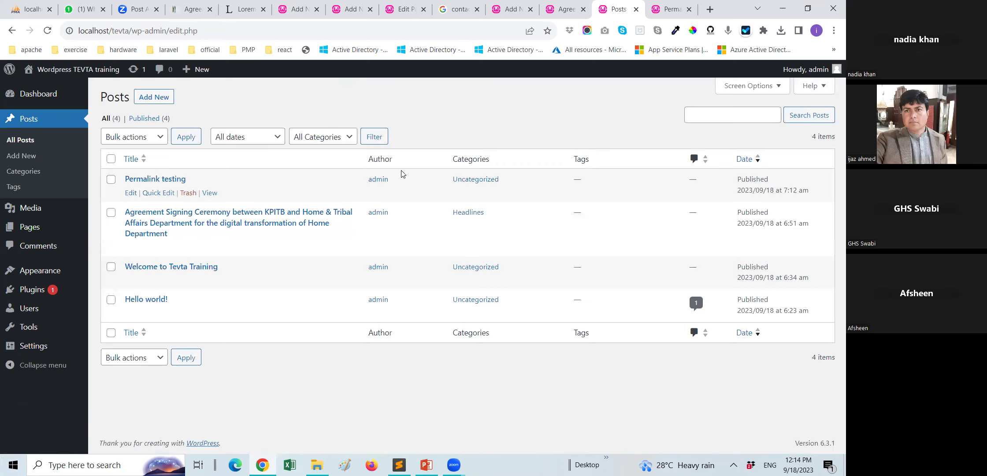
{"action": "left_click_drag", "start_coordinate": [502, 163], "coordinate": [639, 159]}
{"action": "left_click", "coordinate": [638, 159]}
- Hide the Tags and Author columns of the posts list through Screen Options and check the resulting table
{"action": "left_click", "coordinate": [752, 89]}
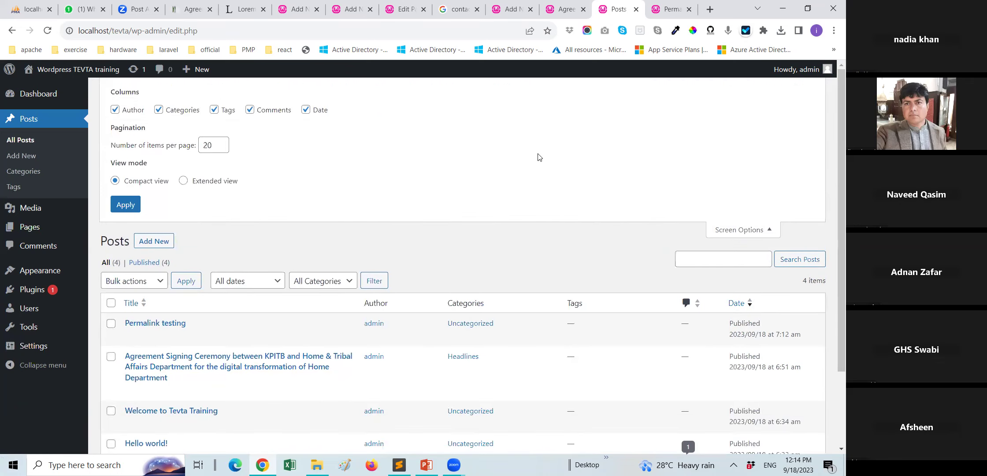
{"action": "left_click", "coordinate": [214, 109]}
{"action": "scroll", "coordinate": [418, 158], "scroll_direction": "down", "scroll_amount": 1}
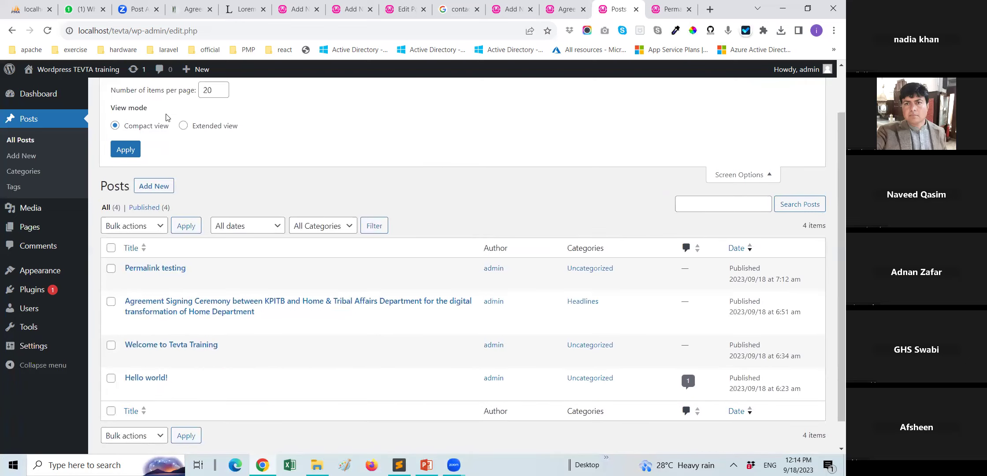
{"action": "scroll", "coordinate": [168, 118], "scroll_direction": "up", "scroll_amount": 1}
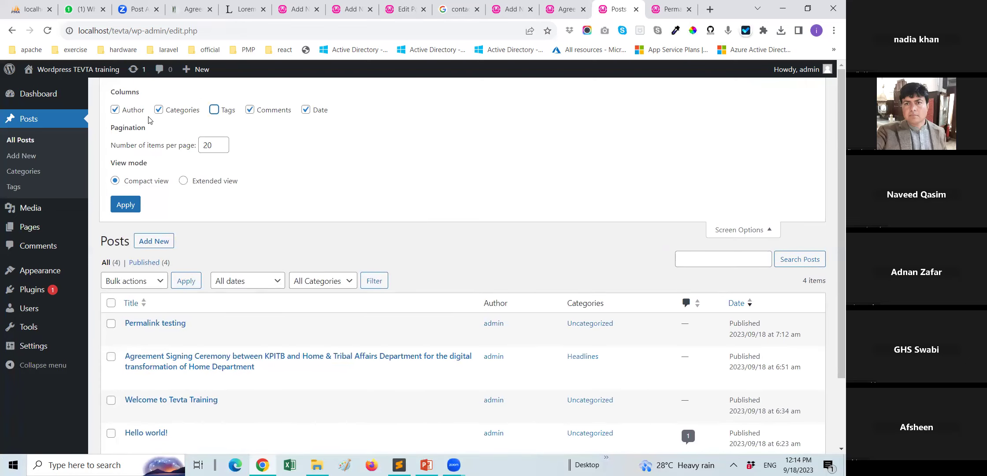
{"action": "left_click", "coordinate": [115, 109]}
{"action": "scroll", "coordinate": [466, 169], "scroll_direction": "down", "scroll_amount": 1}
{"action": "scroll", "coordinate": [466, 169], "scroll_direction": "down", "scroll_amount": 1}
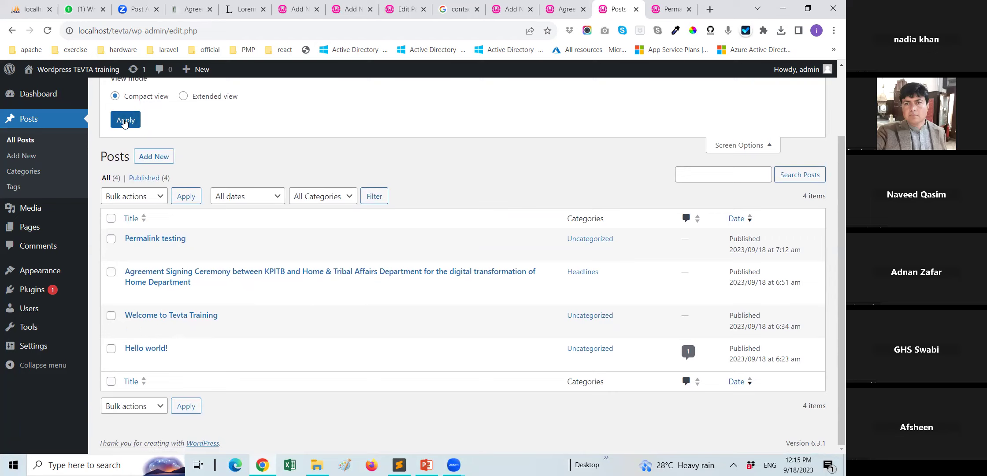
- Apply the Extended view mode to the posts list and look over the post excerpts
{"action": "left_click", "coordinate": [181, 100]}
{"action": "left_click", "coordinate": [126, 121]}
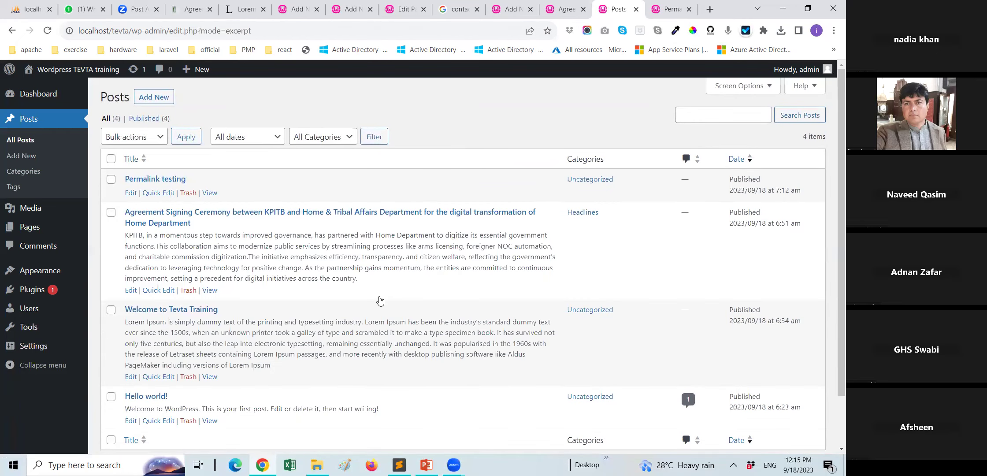
{"action": "scroll", "coordinate": [381, 300], "scroll_direction": "down", "scroll_amount": 1}
{"action": "scroll", "coordinate": [381, 282], "scroll_direction": "up", "scroll_amount": 1}
{"action": "scroll", "coordinate": [379, 302], "scroll_direction": "down", "scroll_amount": 1}
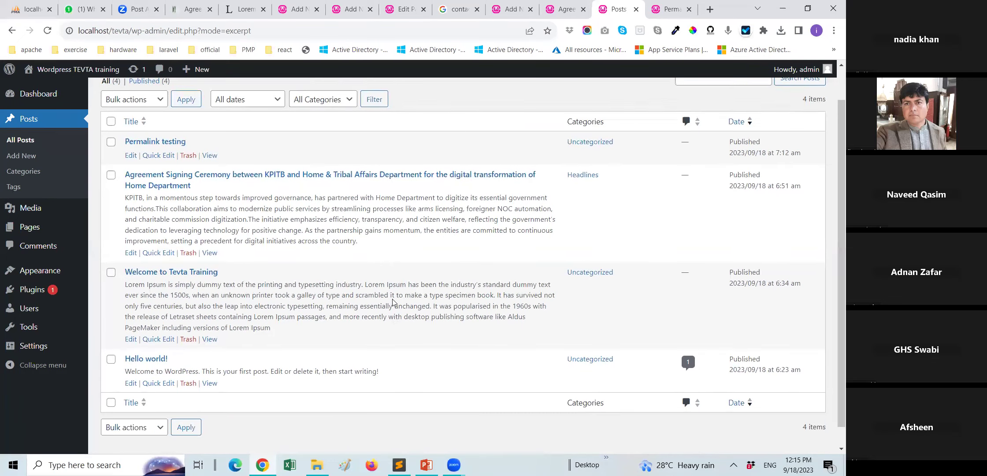
{"action": "scroll", "coordinate": [432, 92], "scroll_direction": "up", "scroll_amount": 1}
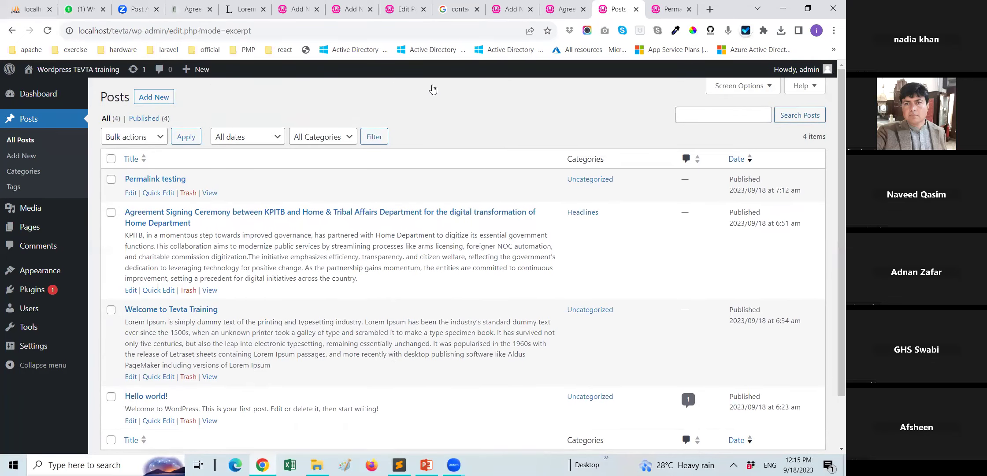
- Set the posts list back to Compact view in Screen Options and apply it
{"action": "left_click", "coordinate": [711, 86]}
{"action": "left_click", "coordinate": [115, 180]}
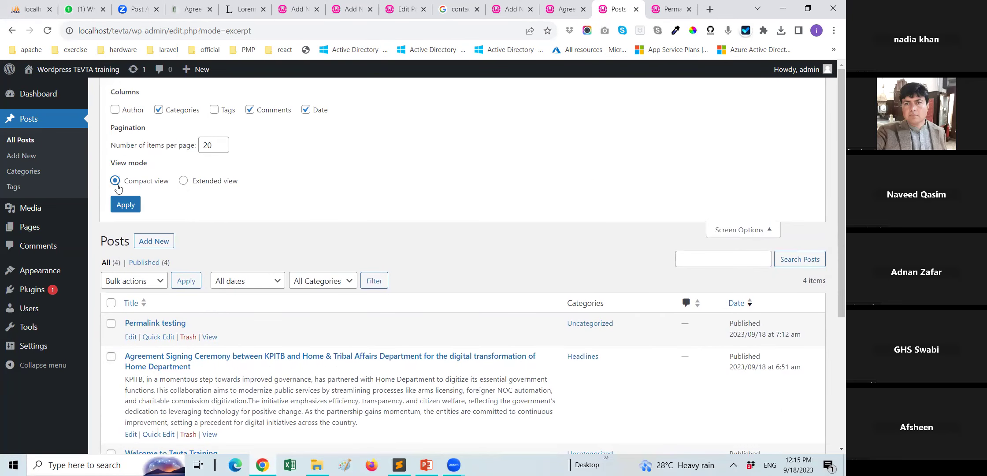
{"action": "left_click", "coordinate": [126, 204]}
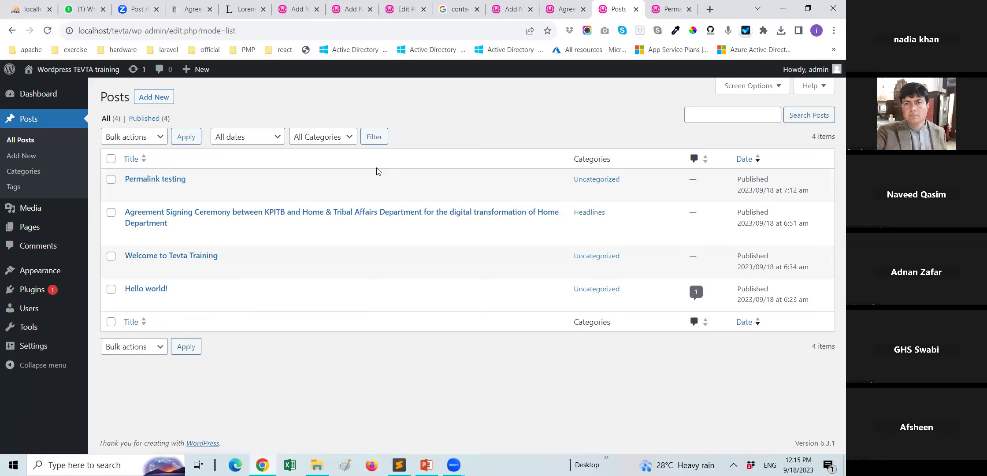
- Show the Tags and Author columns in the posts list again and apply the screen options
{"action": "left_click", "coordinate": [730, 86]}
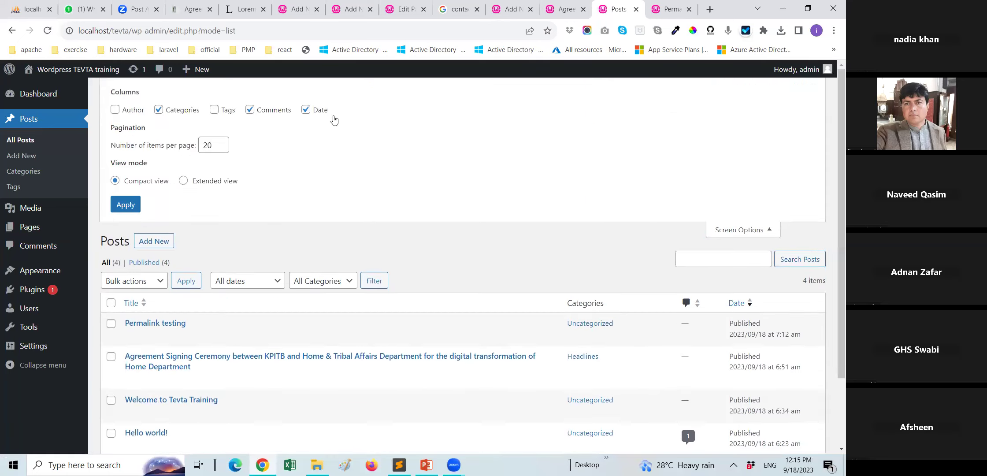
{"action": "left_click", "coordinate": [214, 110]}
{"action": "left_click", "coordinate": [137, 115]}
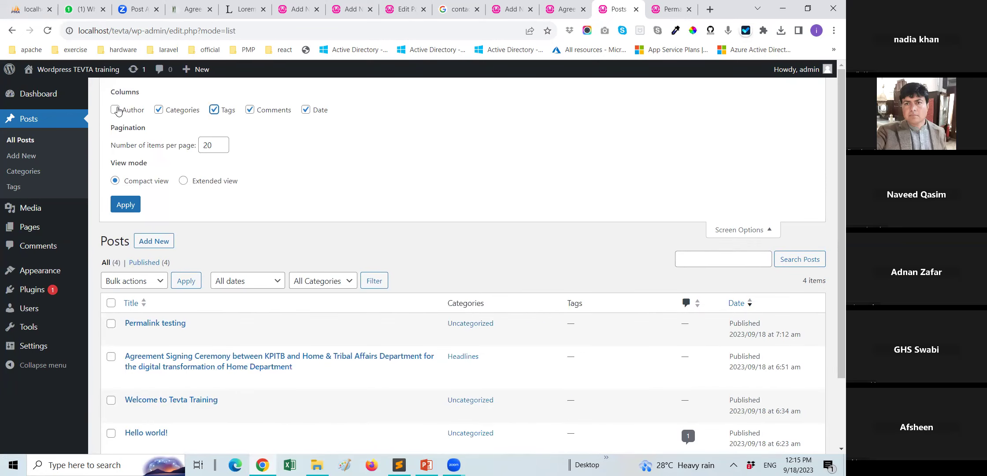
{"action": "scroll", "coordinate": [523, 236], "scroll_direction": "down", "scroll_amount": 2}
{"action": "scroll", "coordinate": [502, 229], "scroll_direction": "up", "scroll_amount": 2}
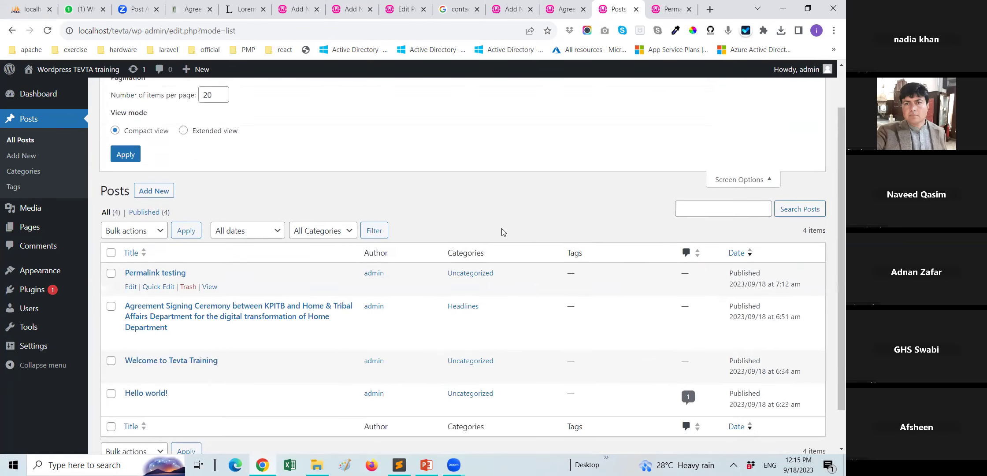
{"action": "left_click", "coordinate": [132, 205]}
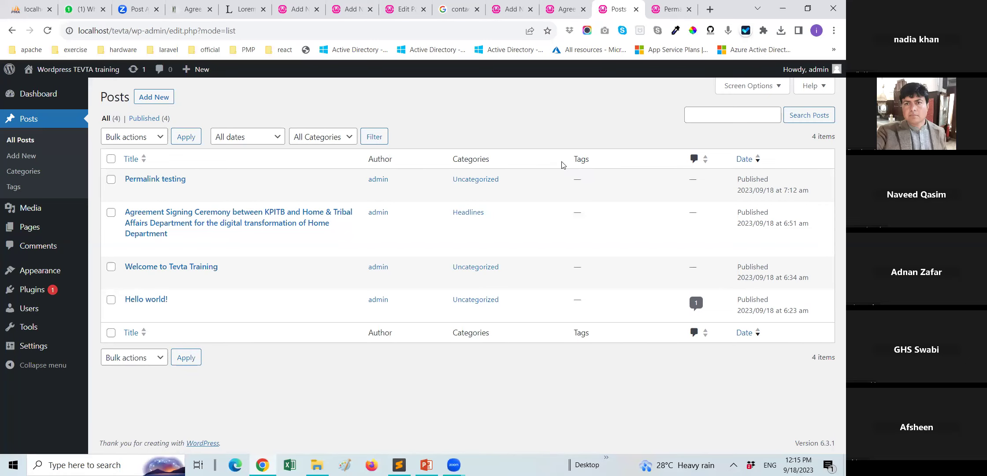
- Sort the posts by title in ascending and descending order, and view the available bulk actions
{"action": "left_click", "coordinate": [145, 159]}
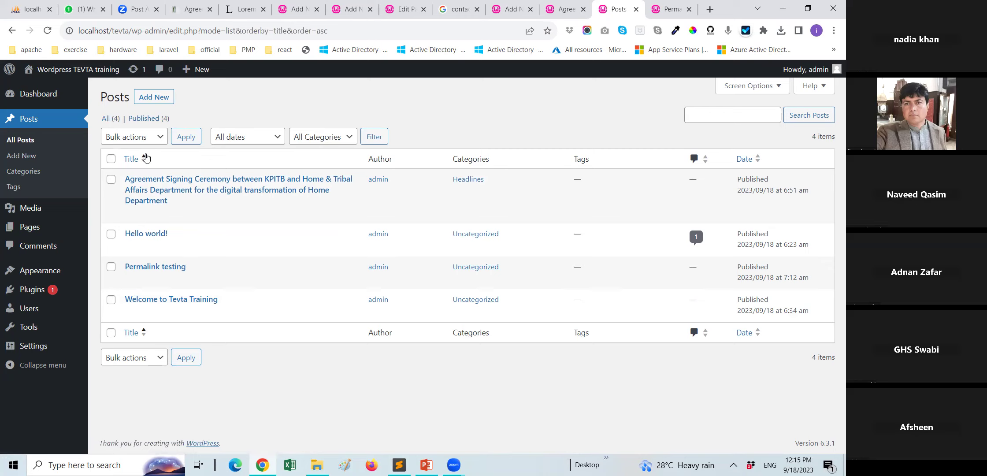
{"action": "left_click", "coordinate": [155, 137]}
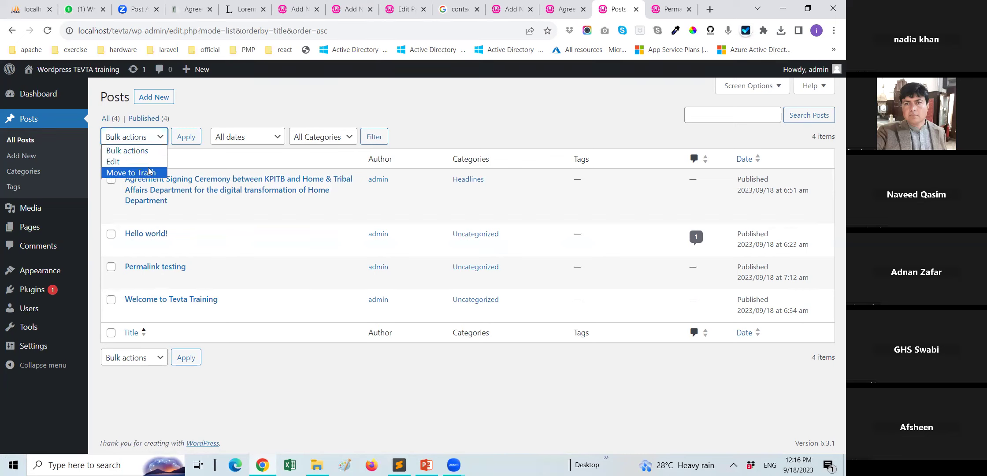
{"action": "left_click", "coordinate": [180, 165]}
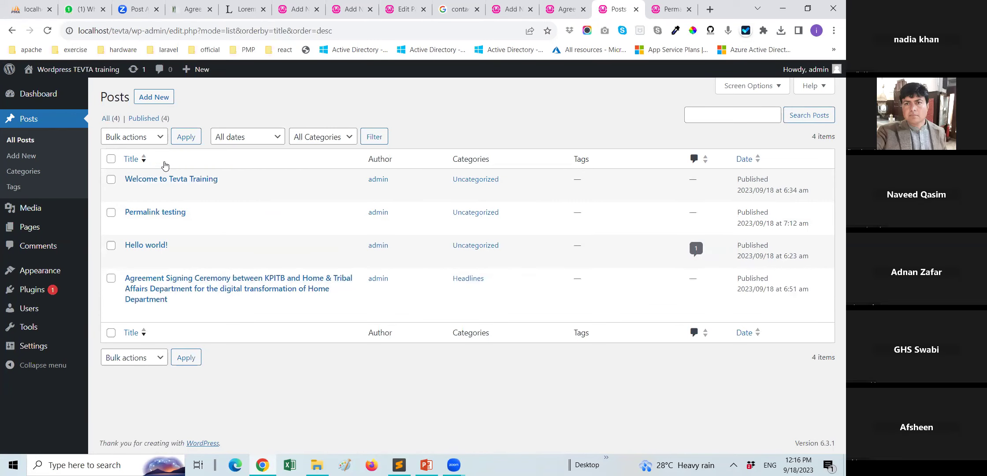
- Create a new post titled "KP It Teachers"
{"action": "left_click", "coordinate": [155, 98]}
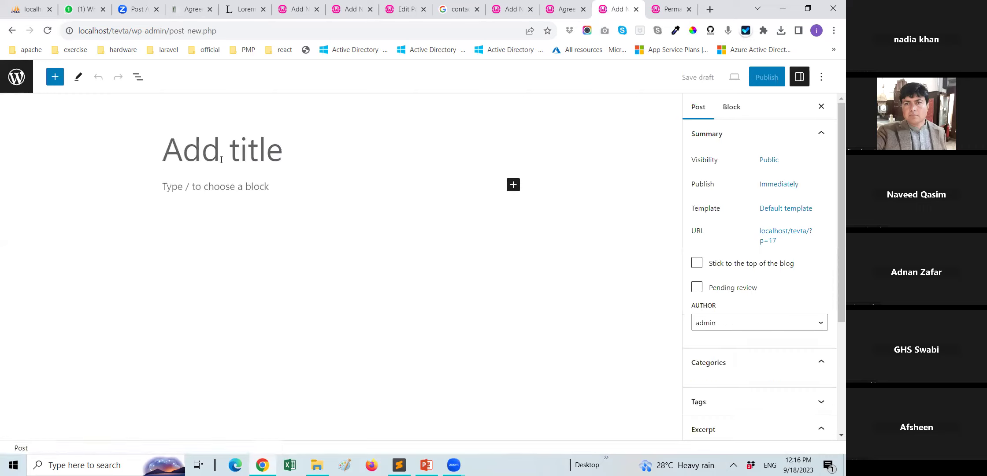
{"action": "type", "text": "KP It "}
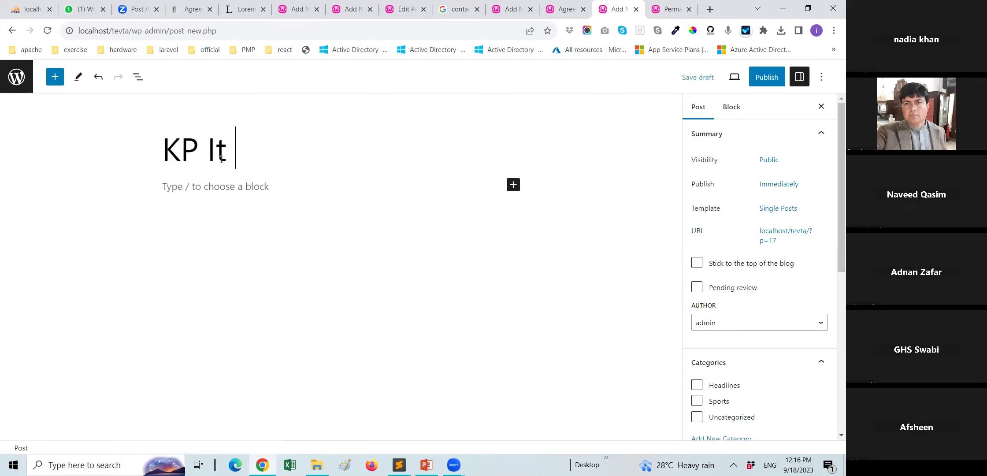
{"action": "type", "text": "Teachers"}
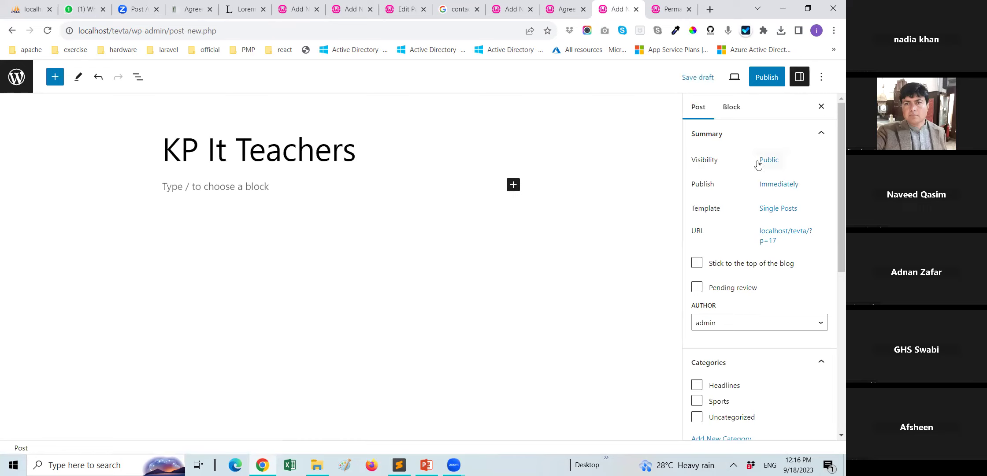
- Set the post's publish date to September 20, 2023 and schedule the post
{"action": "left_click", "coordinate": [774, 185]}
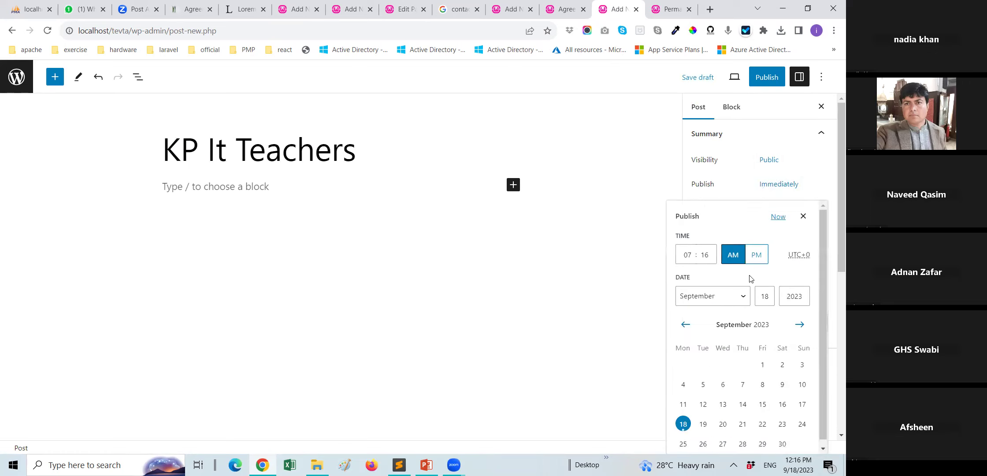
{"action": "double_click", "coordinate": [768, 295]}
{"action": "type", "text": "20"}
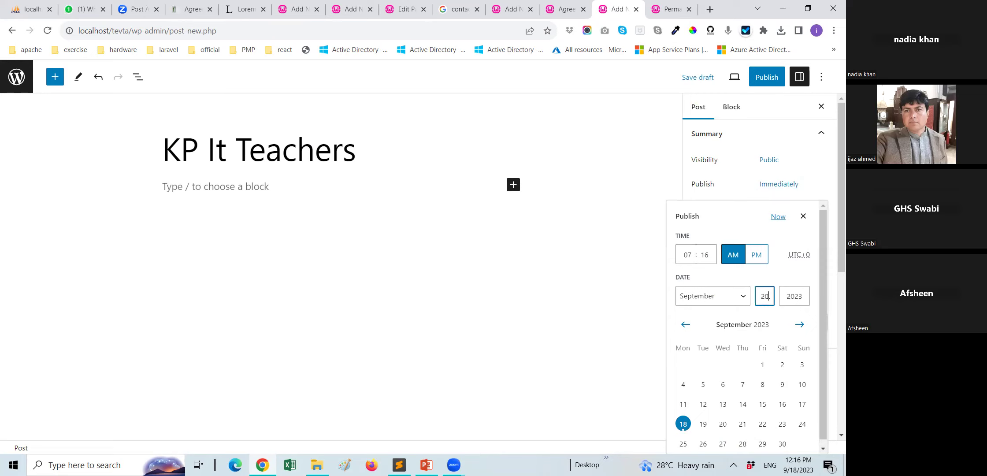
{"action": "left_click", "coordinate": [766, 79]}
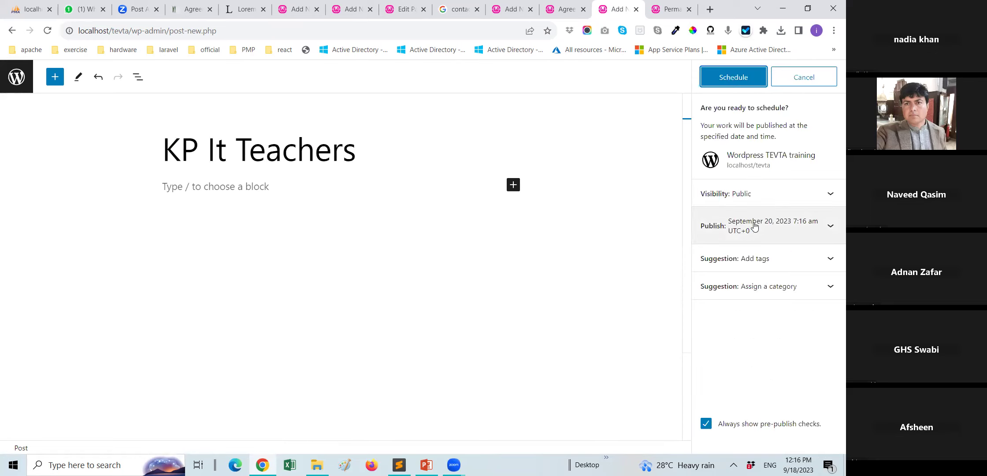
{"action": "left_click", "coordinate": [734, 77]}
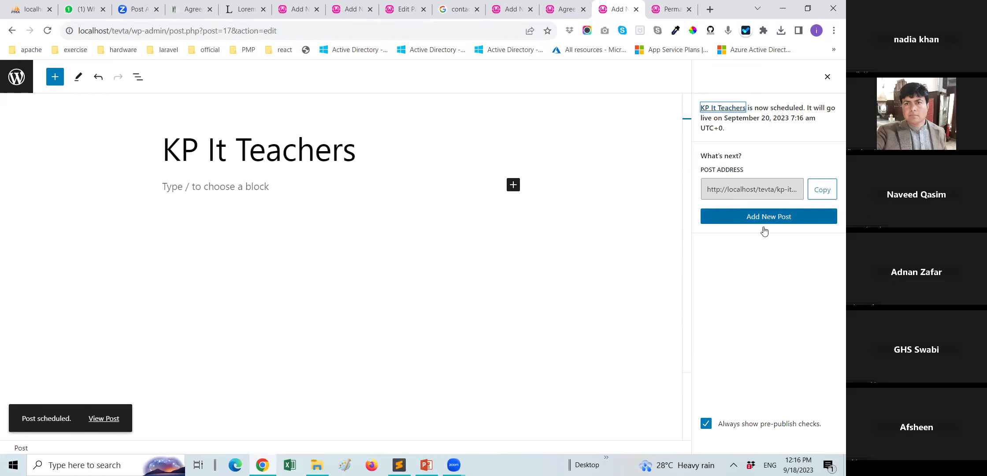
- Copy the scheduled post's address, view the post in a new browser tab, and close that tab
{"action": "left_click", "coordinate": [819, 190]}
{"action": "left_click", "coordinate": [710, 9]}
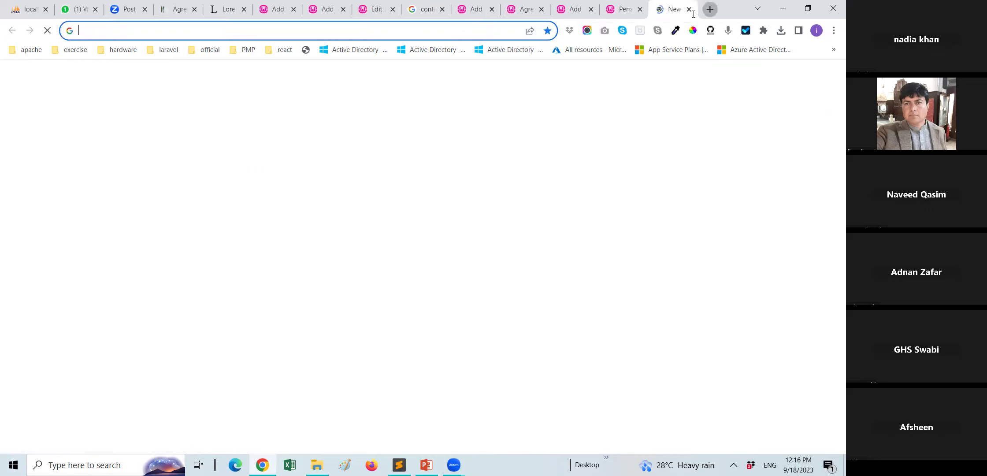
{"action": "right_click", "coordinate": [447, 32]}
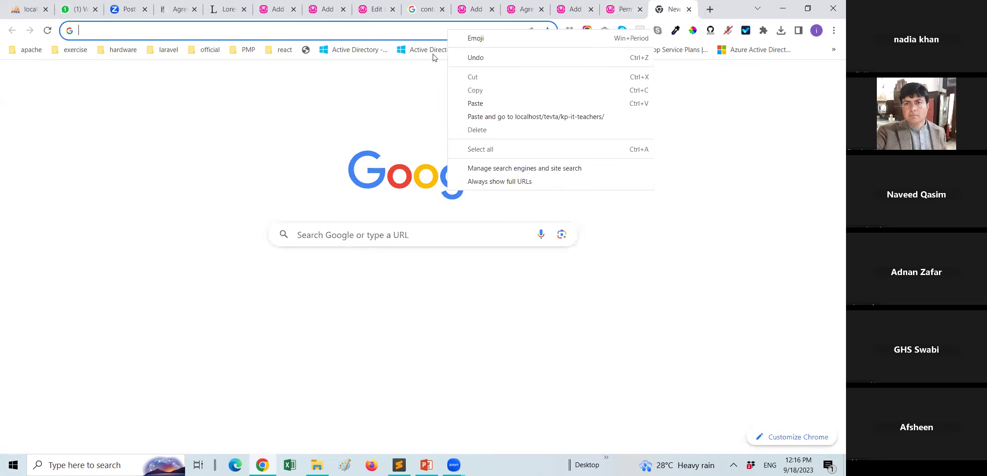
{"action": "left_click", "coordinate": [474, 104]}
{"action": "key", "text": "Return"}
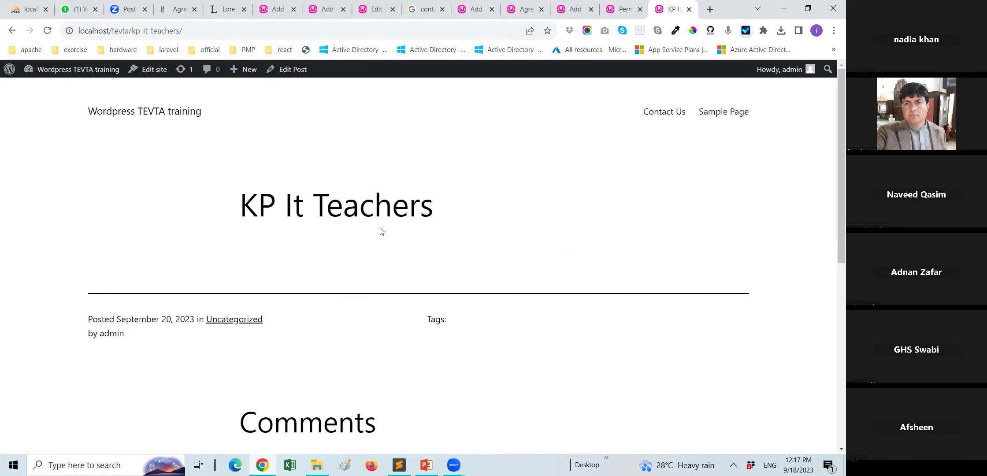
{"action": "left_click", "coordinate": [689, 9]}
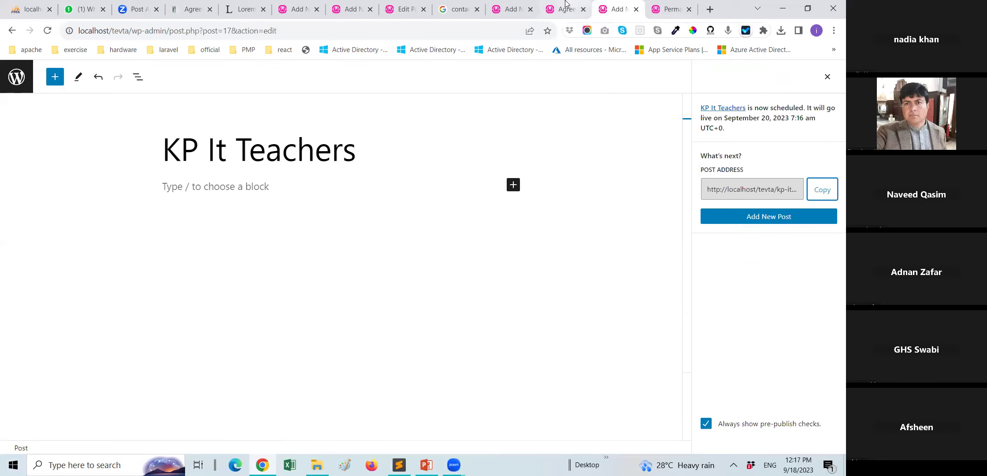
- Load the site's home page at localhost/tevta/ in the browser tab showing the Agreement Signing Ceremony post
{"action": "left_click", "coordinate": [524, 9]}
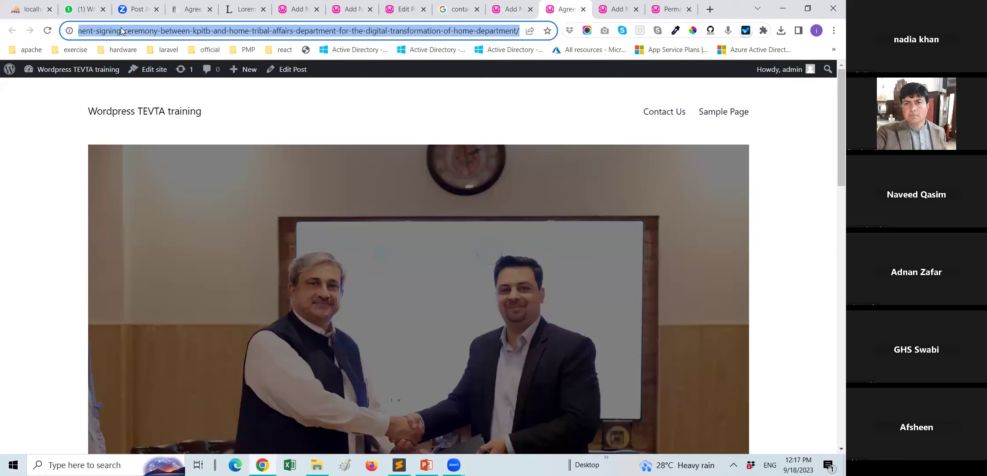
{"action": "key", "text": "ctrl+v"}
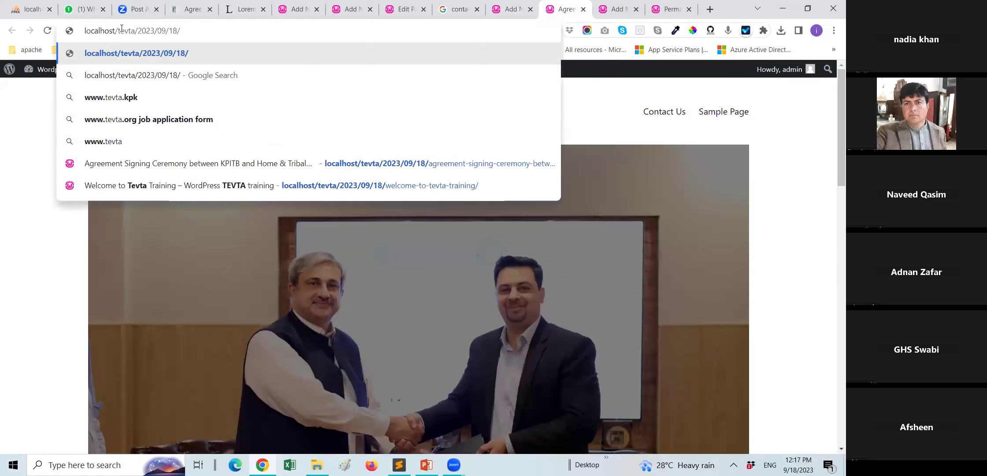
{"action": "key", "text": "BackSpace"}
{"action": "key", "text": "BackSpace"}
{"action": "key", "text": "BackSpace"}
{"action": "key", "text": "BackSpace"}
{"action": "key", "text": "BackSpace"}
{"action": "key", "text": "BackSpace"}
{"action": "key", "text": "BackSpace"}
{"action": "key", "text": "BackSpace"}
{"action": "key", "text": "BackSpace"}
{"action": "key", "text": "BackSpace"}
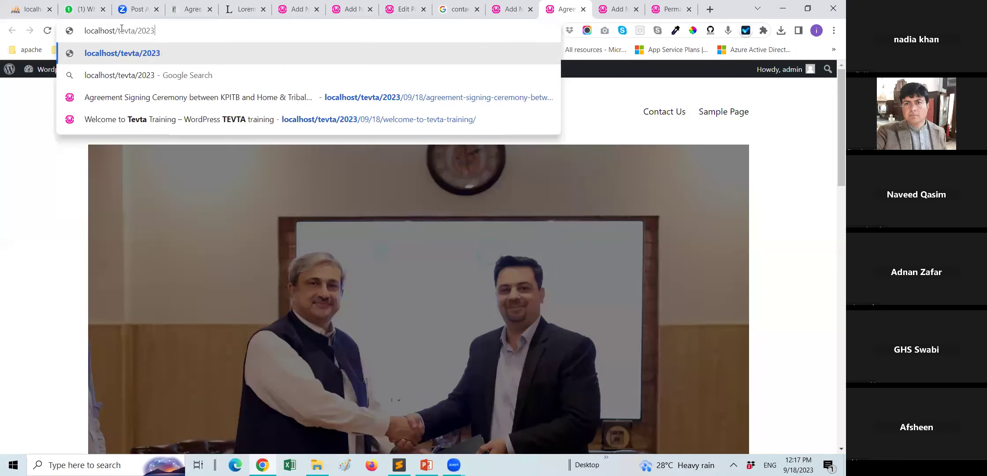
{"action": "key", "text": "BackSpace"}
{"action": "key", "text": "Return"}
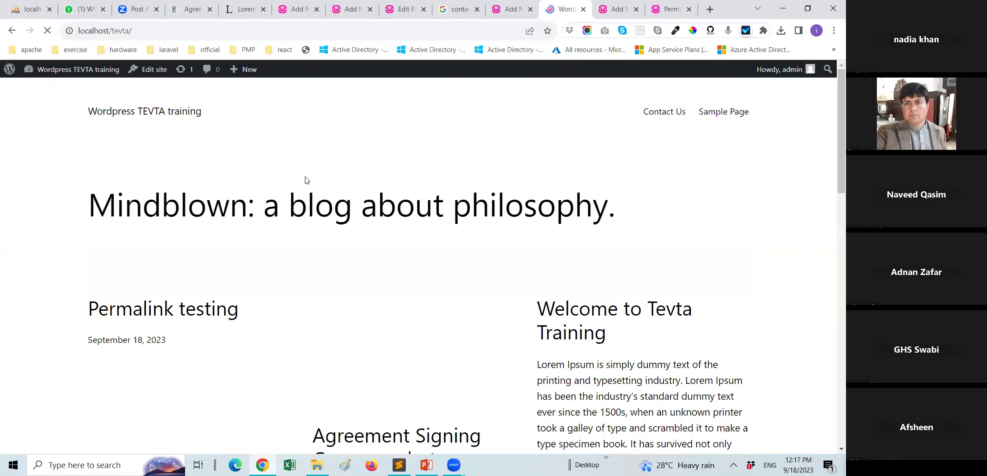
- Look through the posts on the home page to check whether the scheduled KP It Teachers post is listed
{"action": "scroll", "coordinate": [212, 203], "scroll_direction": "down", "scroll_amount": 15}
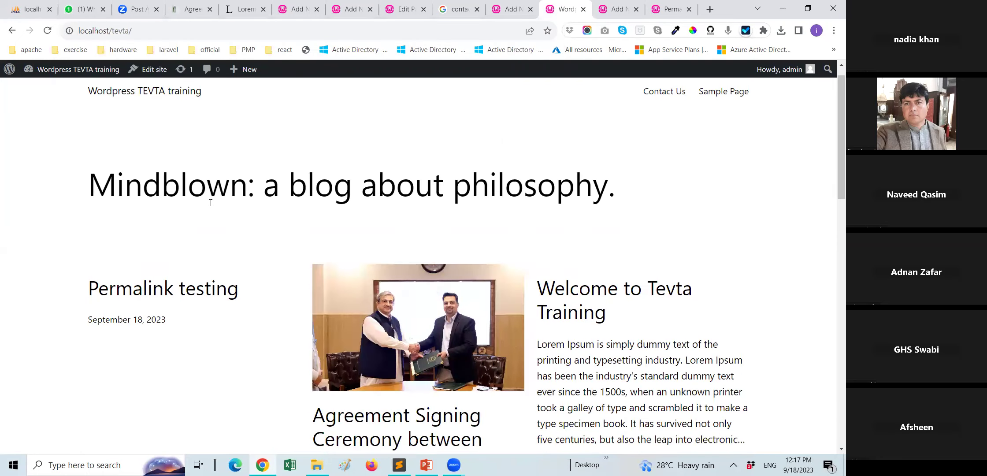
{"action": "scroll", "coordinate": [213, 203], "scroll_direction": "down", "scroll_amount": 3}
{"action": "scroll", "coordinate": [214, 203], "scroll_direction": "up", "scroll_amount": 5}
{"action": "scroll", "coordinate": [214, 203], "scroll_direction": "down", "scroll_amount": 7}
{"action": "scroll", "coordinate": [216, 203], "scroll_direction": "up", "scroll_amount": 5}
{"action": "scroll", "coordinate": [216, 203], "scroll_direction": "up", "scroll_amount": 10}
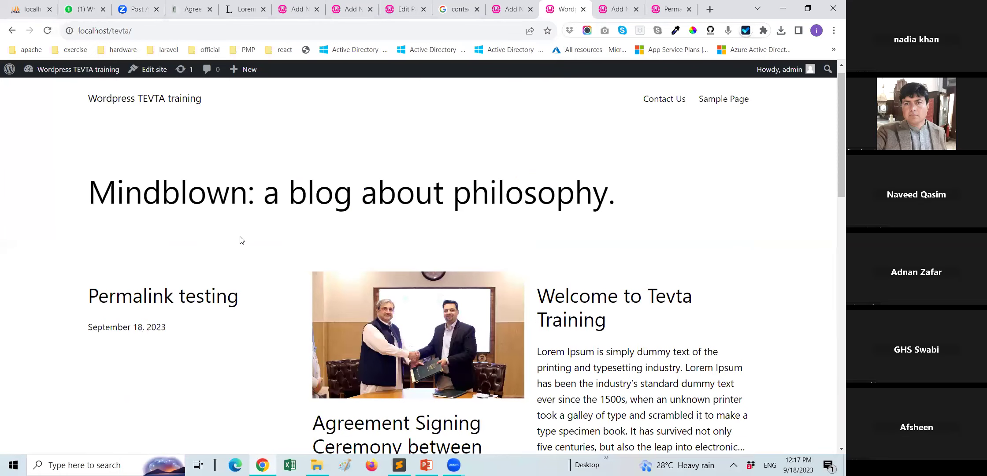
{"action": "scroll", "coordinate": [240, 239], "scroll_direction": "down", "scroll_amount": 2}
{"action": "scroll", "coordinate": [241, 239], "scroll_direction": "down", "scroll_amount": 1}
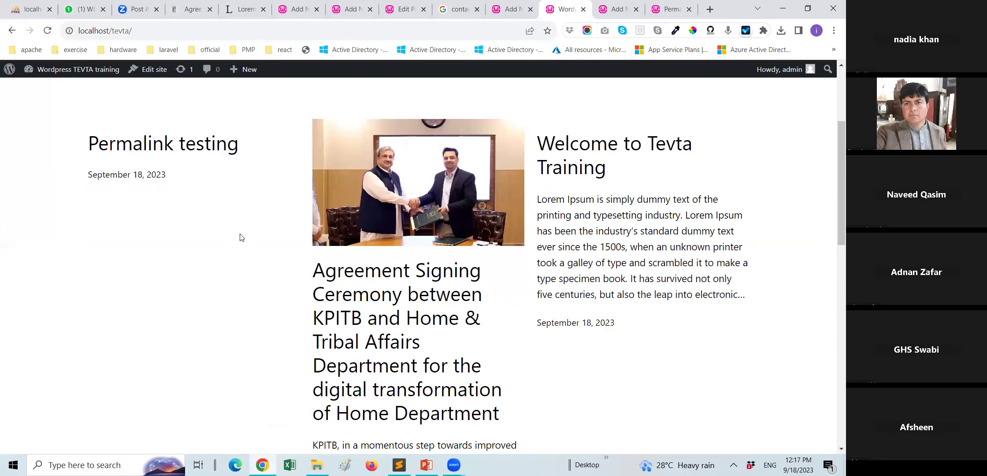
{"action": "scroll", "coordinate": [240, 235], "scroll_direction": "up", "scroll_amount": 2}
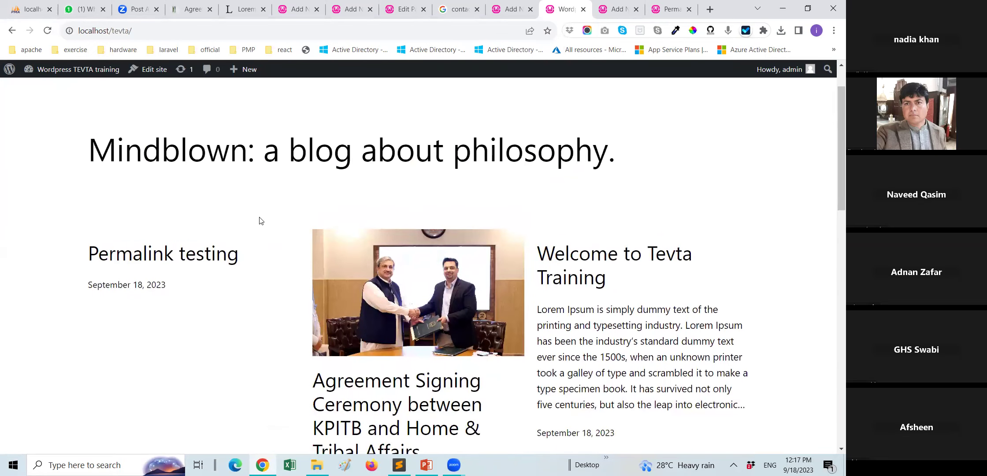
{"action": "scroll", "coordinate": [360, 233], "scroll_direction": "down", "scroll_amount": 1}
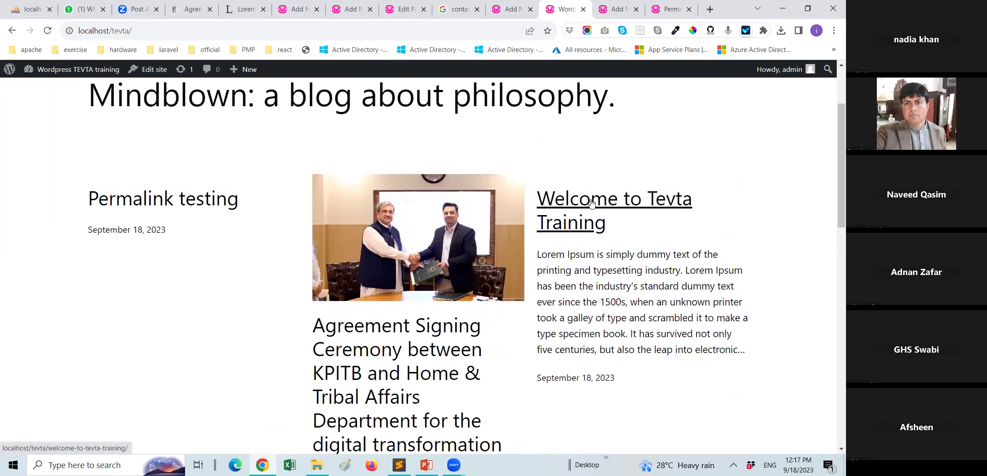
{"action": "scroll", "coordinate": [236, 289], "scroll_direction": "down", "scroll_amount": 8}
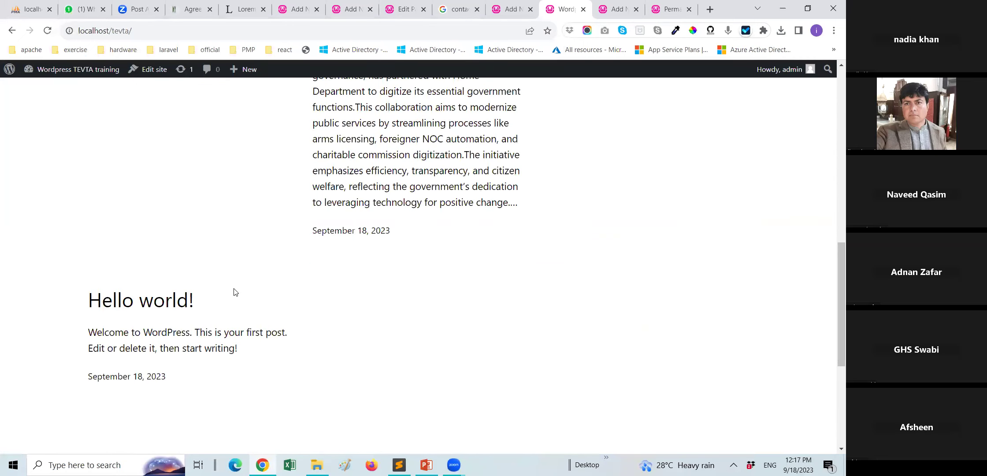
- Go from the Permalink testing post page to the admin Posts list and check the KP It Teachers post's status
{"action": "left_click", "coordinate": [351, 9]}
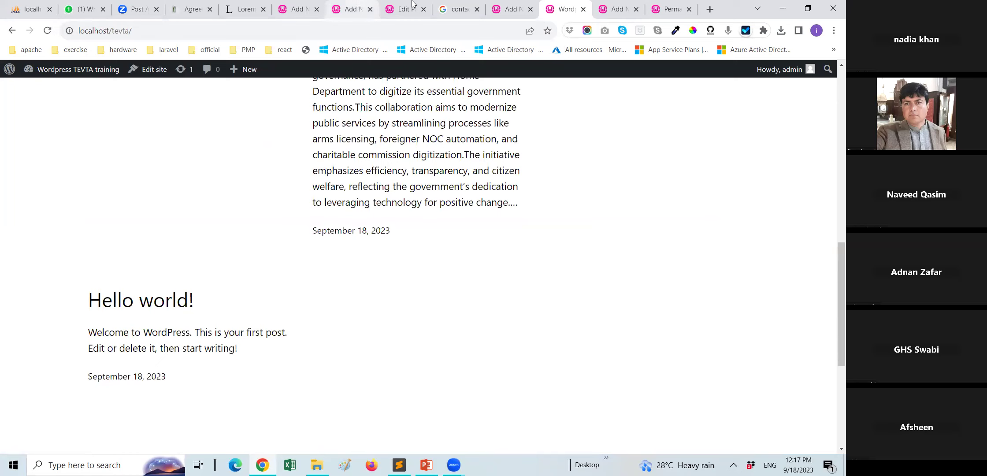
{"action": "key", "text": "ctrl+Tab"}
{"action": "key", "text": "ctrl+Tab"}
{"action": "key", "text": "ctrl+Tab"}
{"action": "key", "text": "ctrl+Tab"}
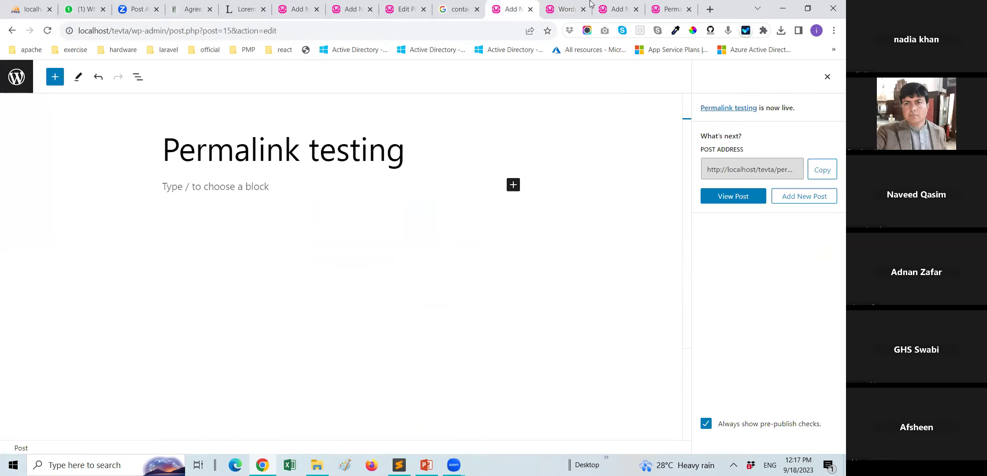
{"action": "left_click", "coordinate": [619, 6]}
{"action": "left_click", "coordinate": [659, 6]}
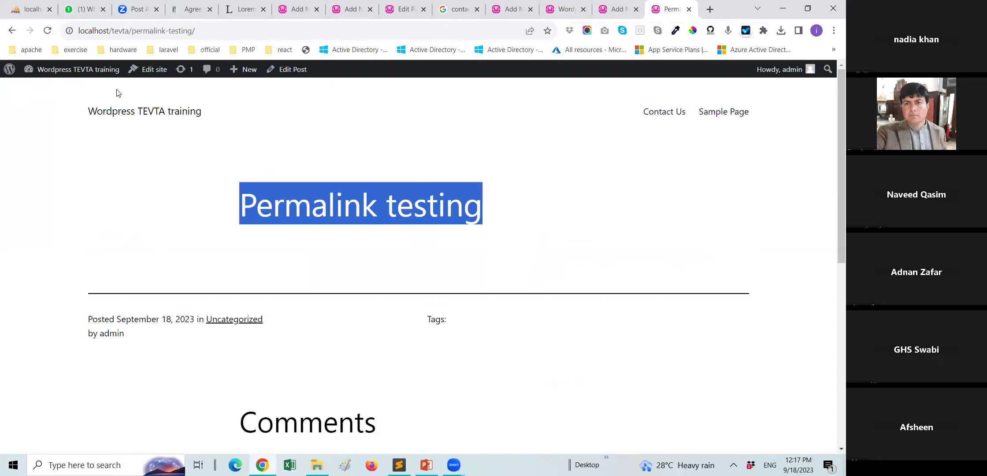
{"action": "left_click", "coordinate": [9, 69]}
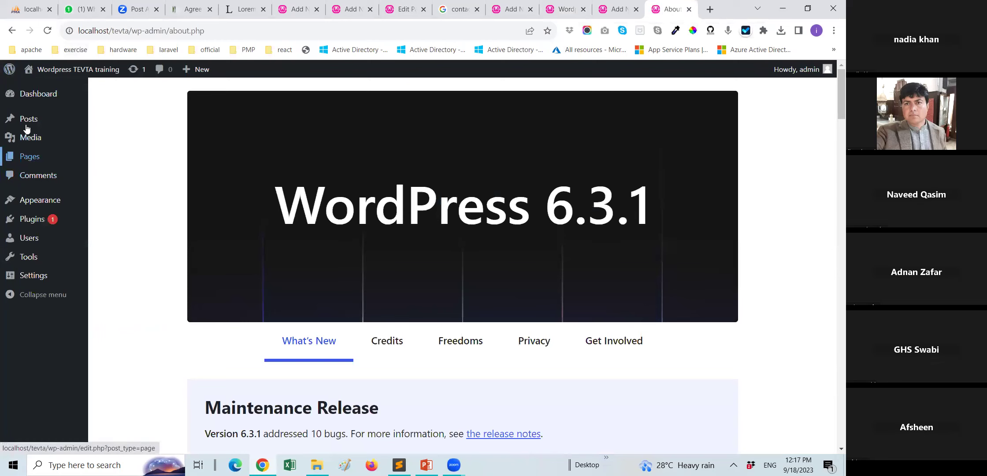
{"action": "mouse_move", "coordinate": [27, 119]}
{"action": "left_click", "coordinate": [174, 128]}
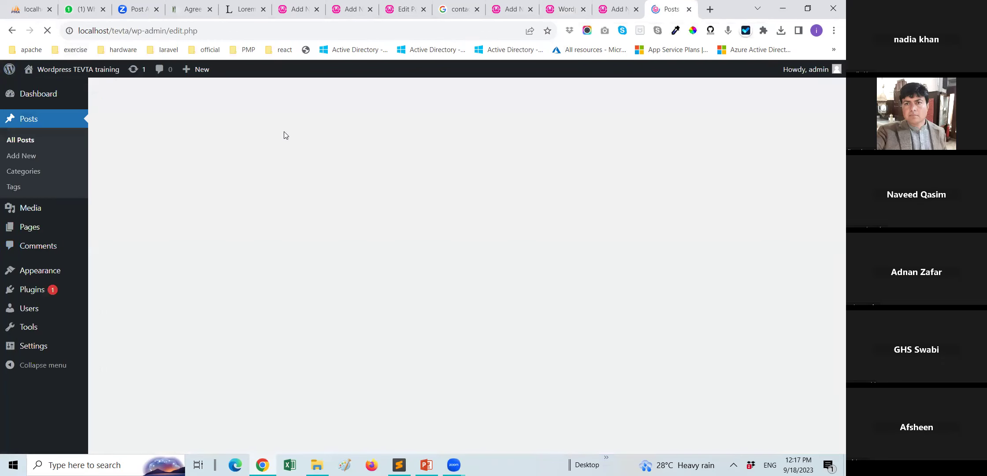
{"action": "mouse_move", "coordinate": [145, 189]}
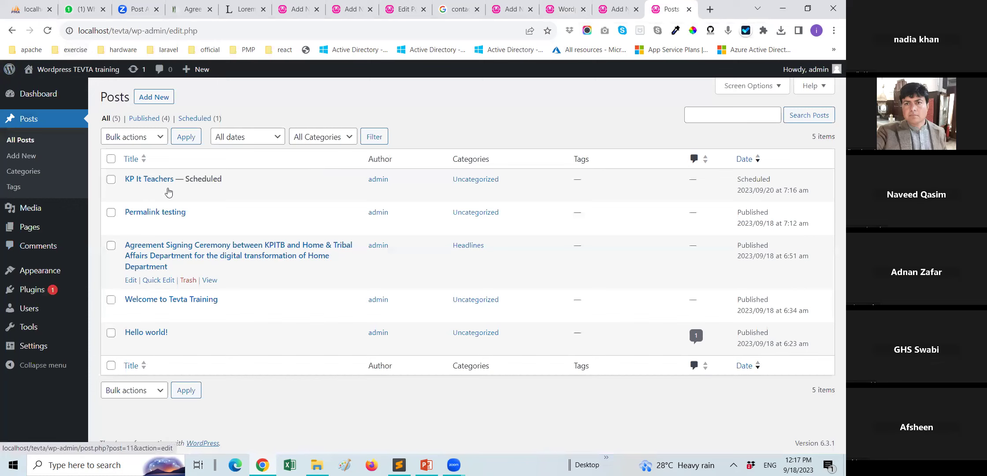
- Go back to the site's home page and compare its displayed posts with the Posts list
{"action": "left_click", "coordinate": [565, 9]}
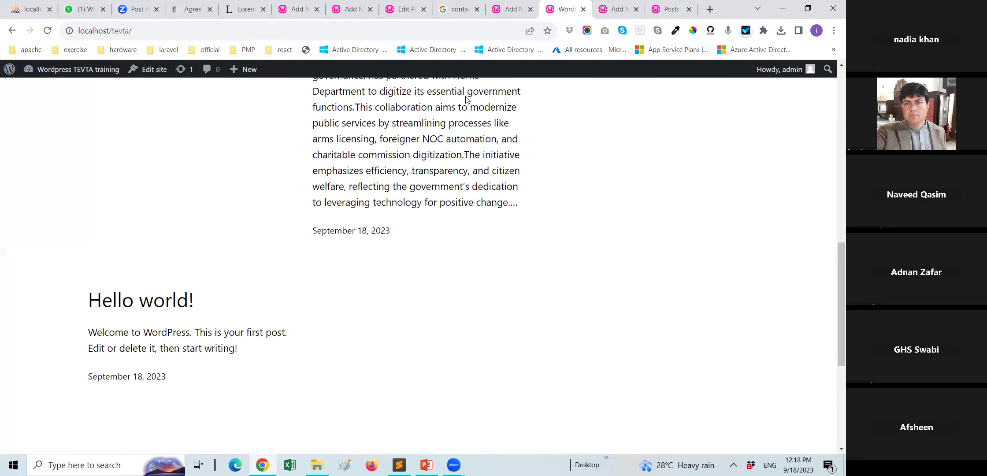
{"action": "scroll", "coordinate": [451, 190], "scroll_direction": "up", "scroll_amount": 15}
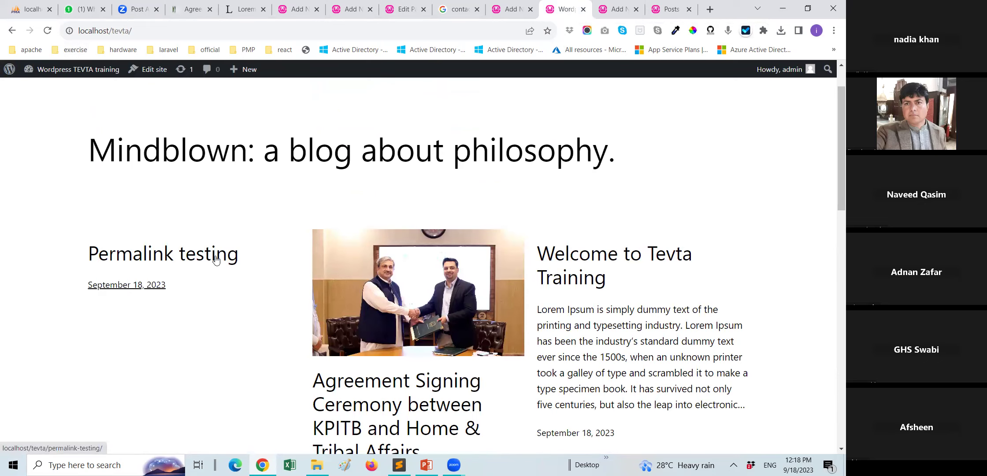
{"action": "scroll", "coordinate": [216, 263], "scroll_direction": "down", "scroll_amount": 2}
{"action": "scroll", "coordinate": [484, 230], "scroll_direction": "down", "scroll_amount": 4}
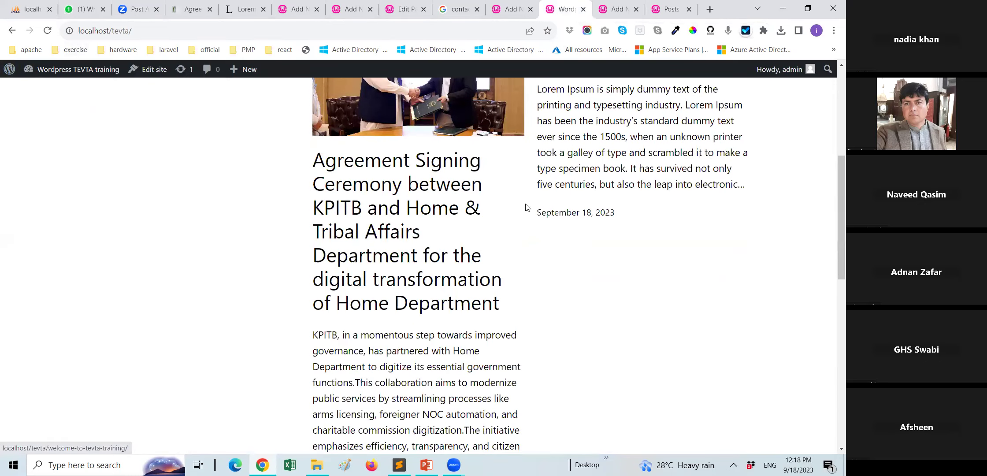
{"action": "scroll", "coordinate": [485, 231], "scroll_direction": "down", "scroll_amount": 5}
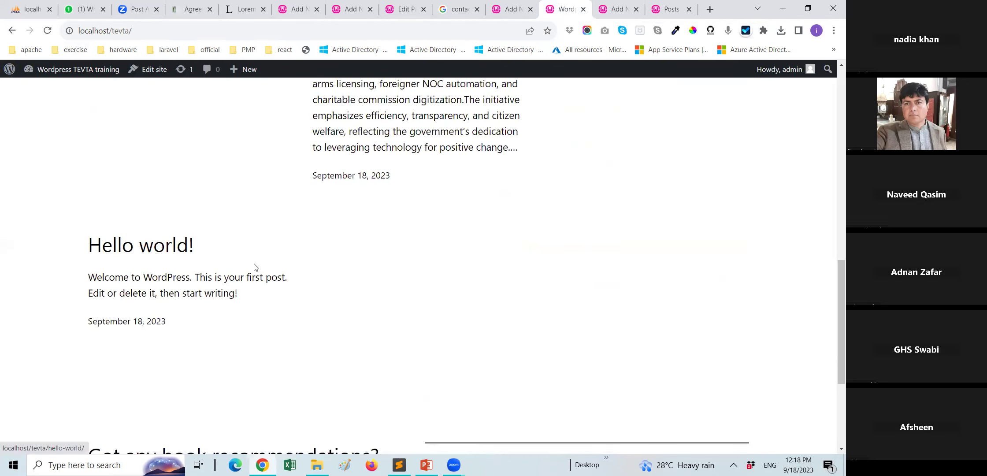
{"action": "scroll", "coordinate": [256, 267], "scroll_direction": "up", "scroll_amount": 6}
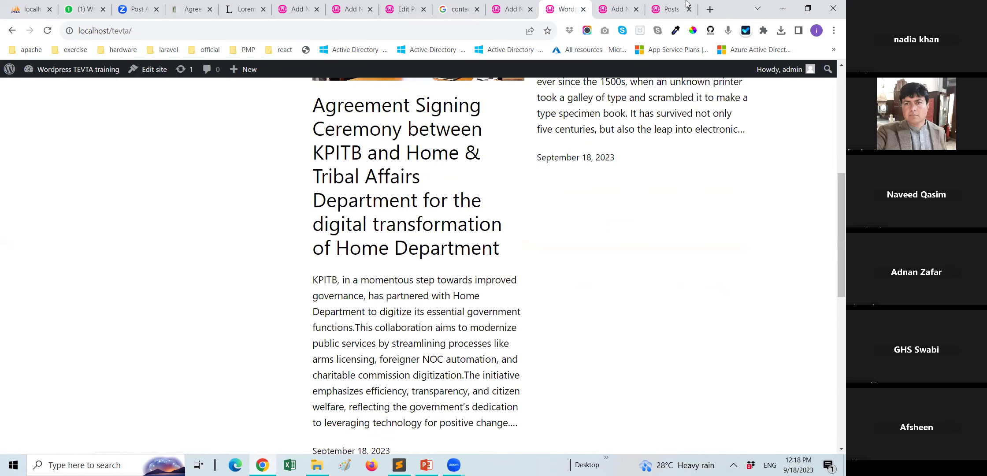
- Return to the Posts list and move the "Hello world!" post to the Trash
{"action": "left_click", "coordinate": [667, 9]}
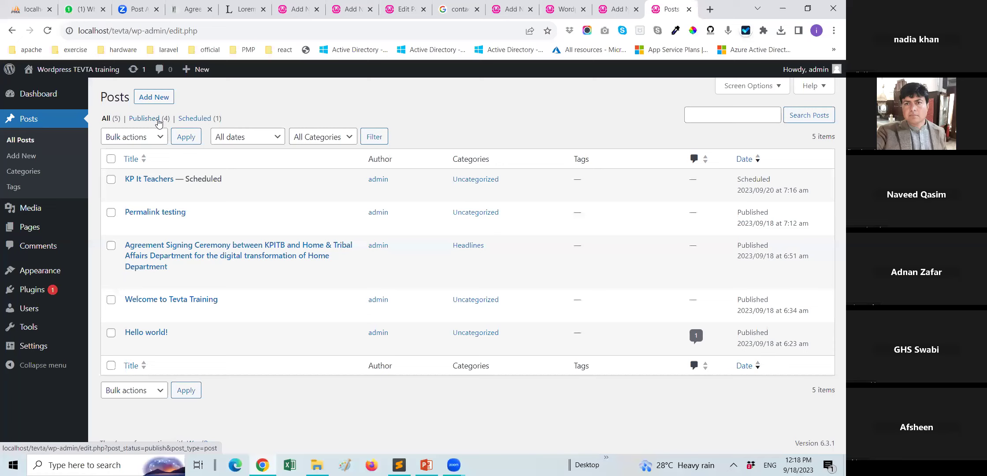
{"action": "left_click", "coordinate": [112, 333]}
{"action": "left_click", "coordinate": [186, 347]}
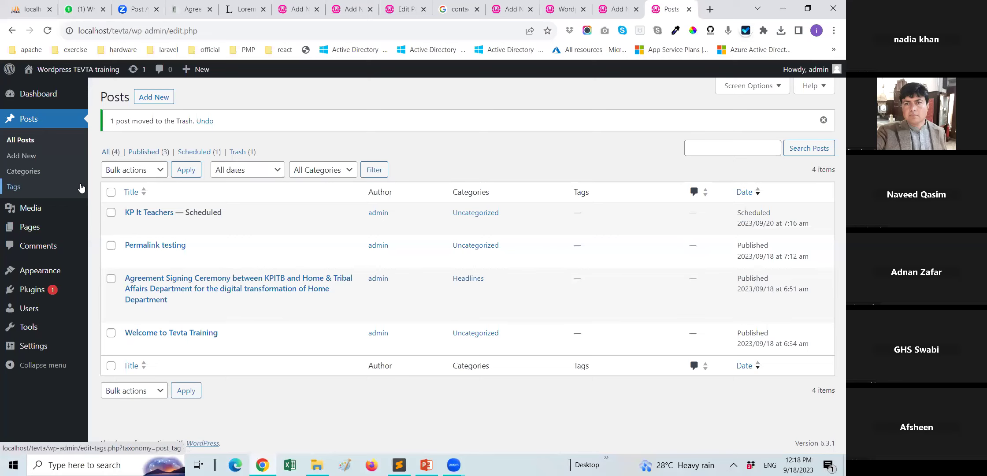
- Open the list of the site's pages
{"action": "left_click", "coordinate": [34, 229]}
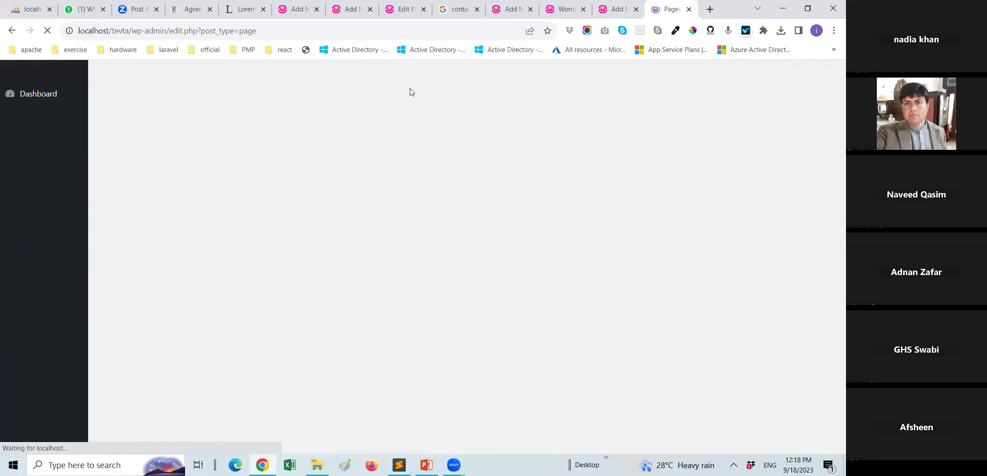